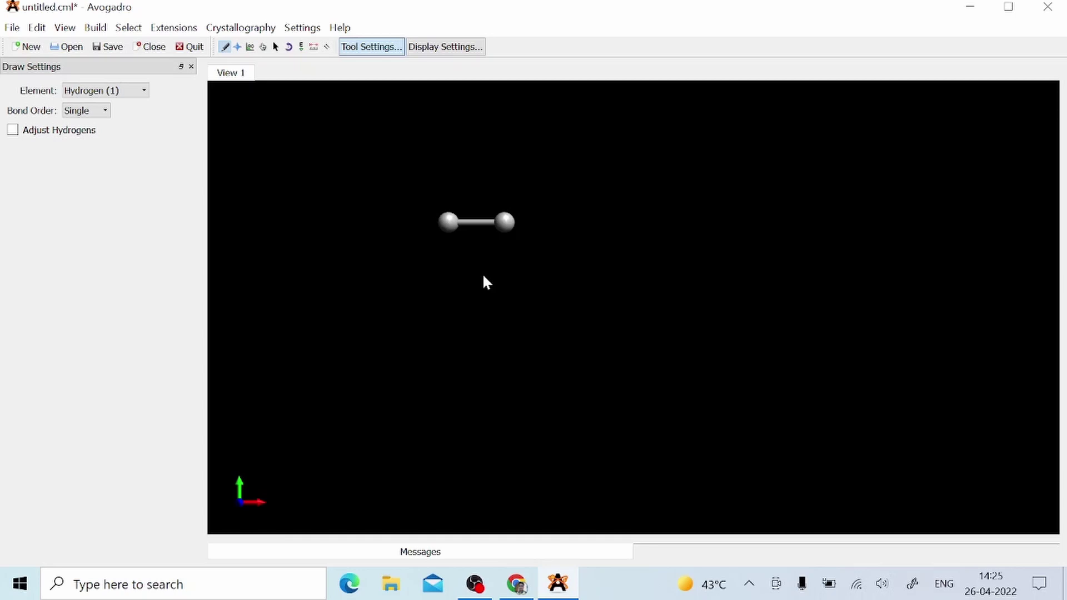
- Auto-optimize the hydrogen molecule's geometry using the UFF force field and the Steepest Descent algorithm, and end the optimization
{"action": "left_click", "coordinate": [300, 47]}
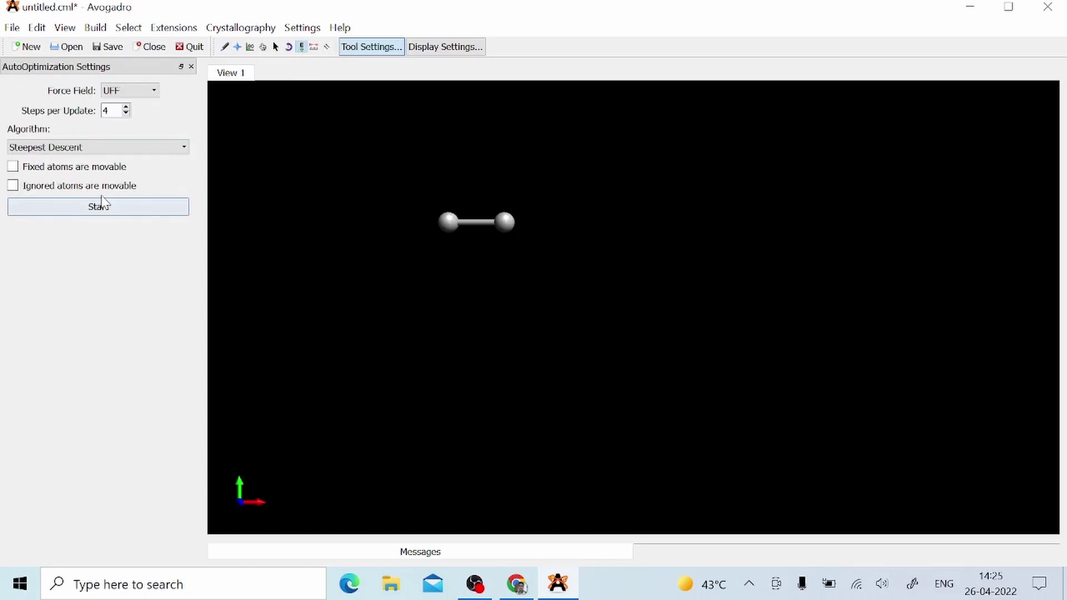
{"action": "left_click", "coordinate": [103, 213]}
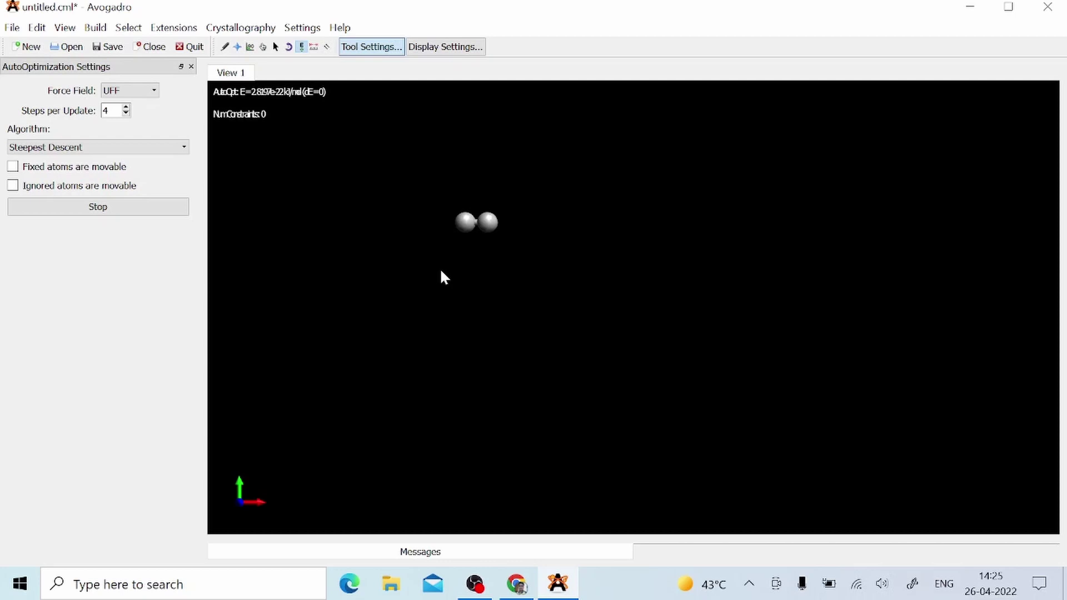
{"action": "left_click", "coordinate": [89, 211]}
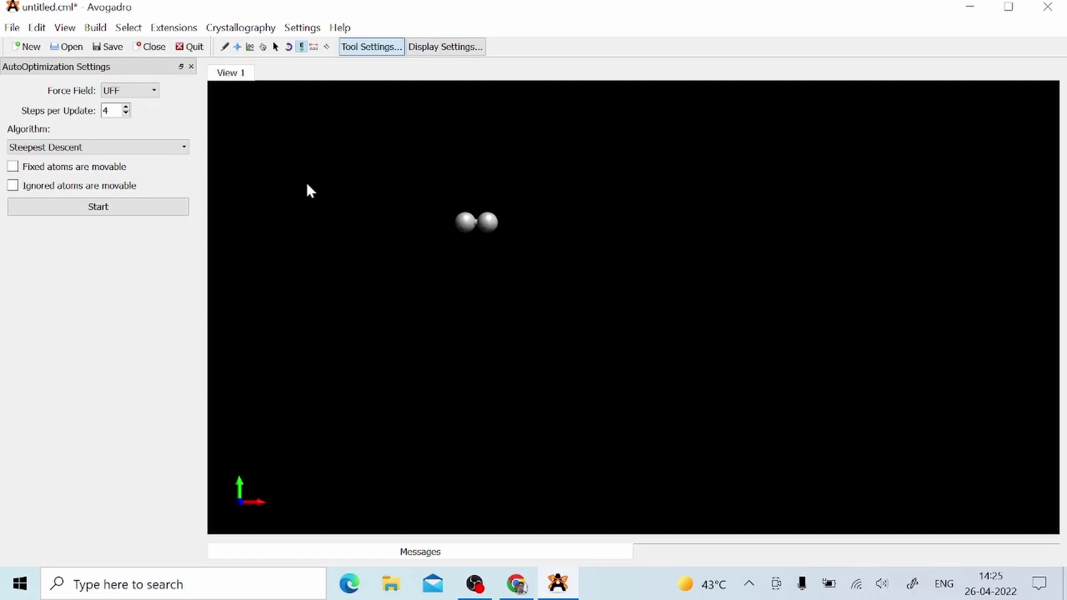
- Start generating an Orca input for the molecule and enter the comment "Molecular orbital of H2"
{"action": "left_click", "coordinate": [167, 29]}
{"action": "mouse_move", "coordinate": [236, 324]}
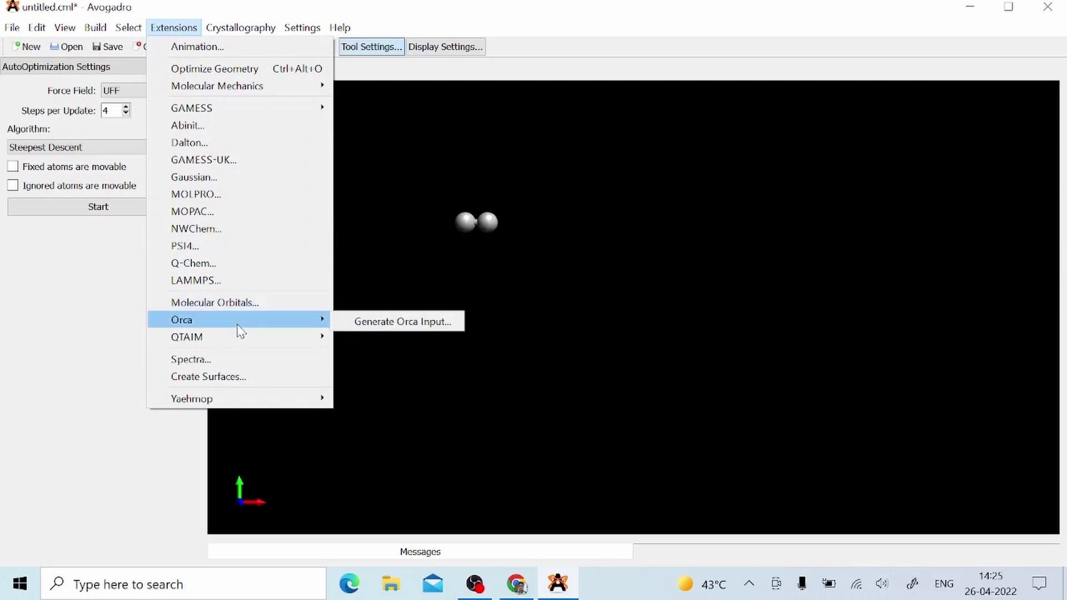
{"action": "left_click", "coordinate": [375, 328]}
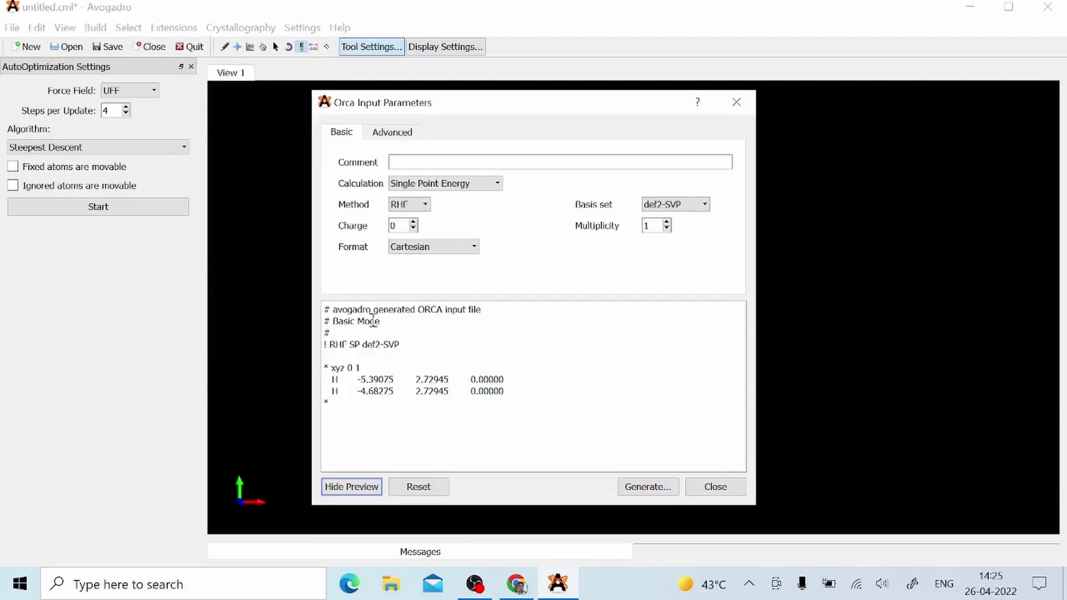
{"action": "left_click", "coordinate": [402, 160]}
{"action": "type", "text": "Molecular orbital of H2"}
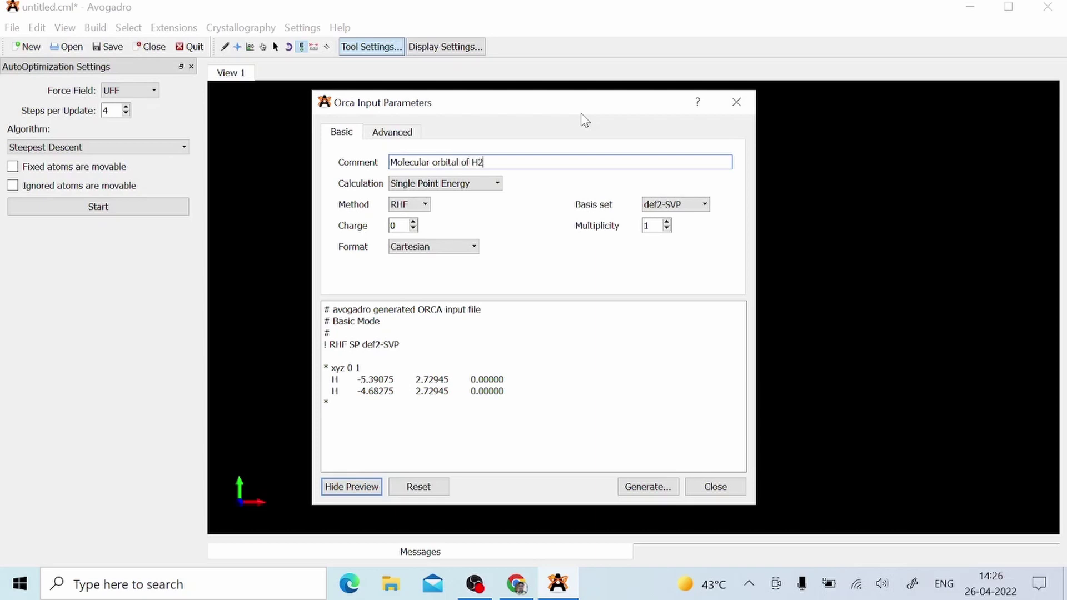
- Set the calculation to Geometry Optimization and replace the basis set keyword in the input preview with STO-3G
{"action": "left_click", "coordinate": [497, 185]}
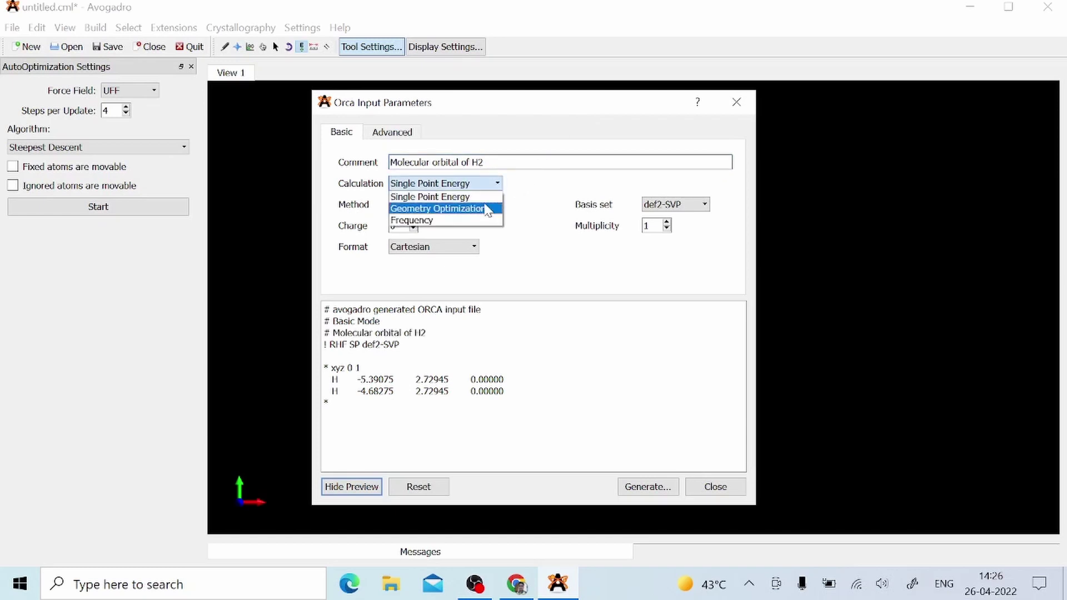
{"action": "left_click", "coordinate": [487, 209]}
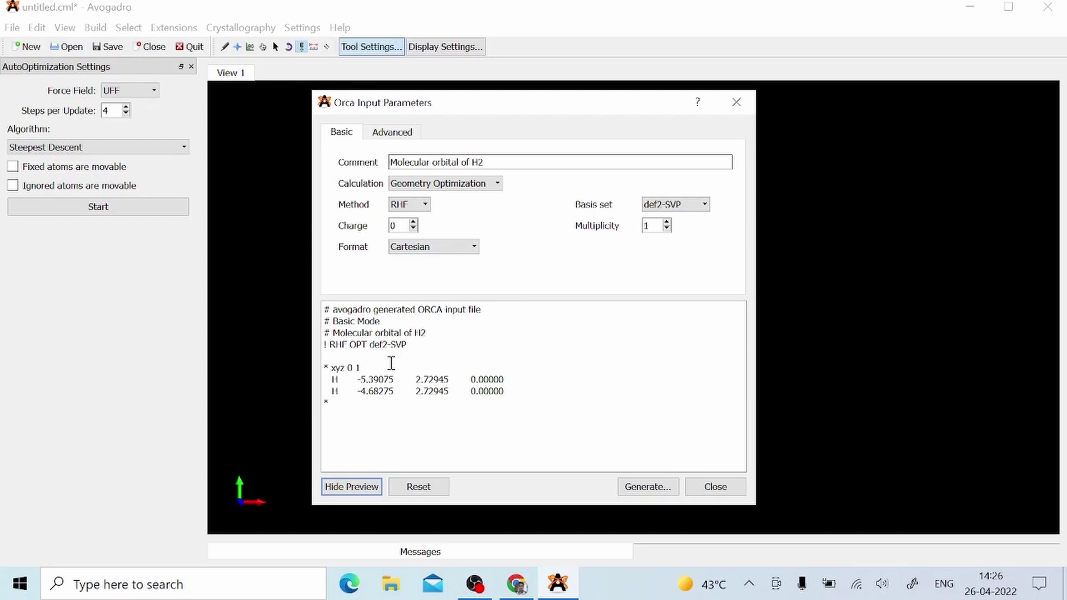
{"action": "left_click_drag", "start_coordinate": [370, 345], "coordinate": [414, 348]}
{"action": "type", "text": "STO-3G"}
- Switch to Chrome, search Google for "orca input library" and open the ORCA Input Library site
{"action": "left_click", "coordinate": [516, 585]}
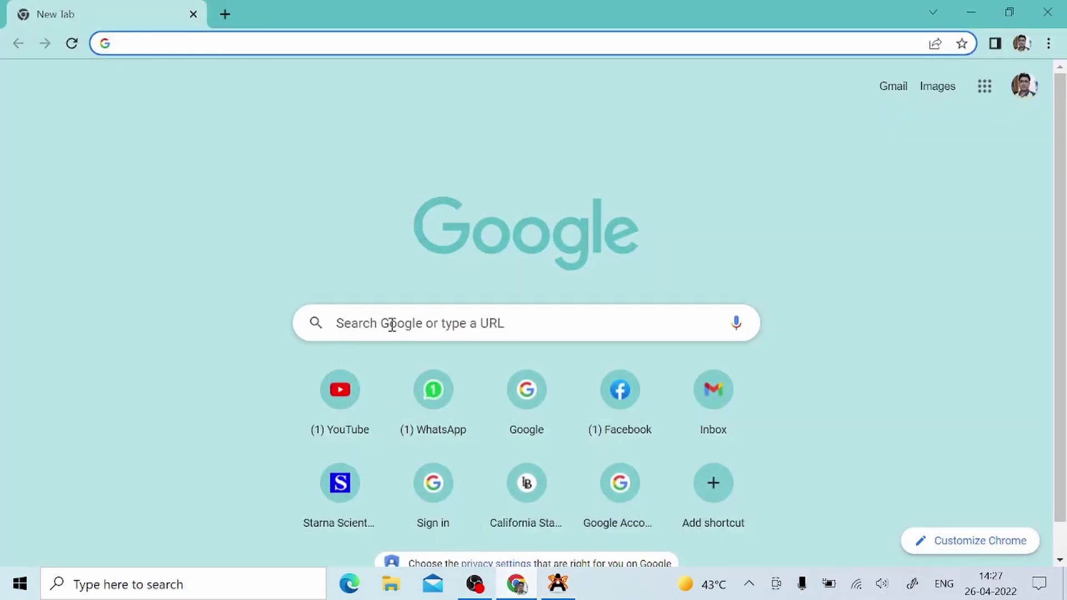
{"action": "left_click", "coordinate": [350, 322]}
{"action": "type", "text": "orca inp"}
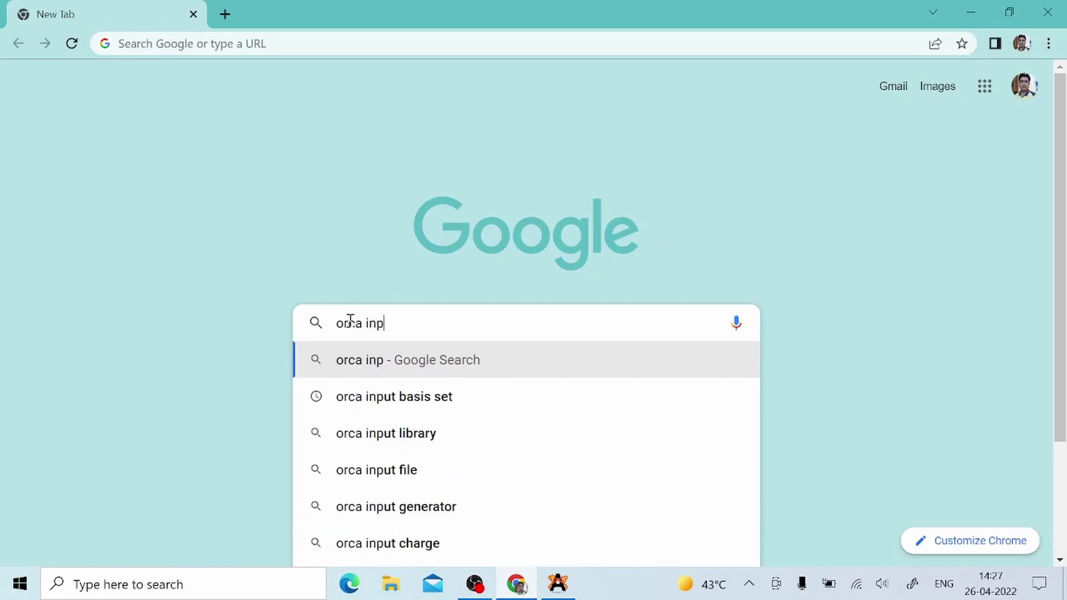
{"action": "type", "text": "ut lib"}
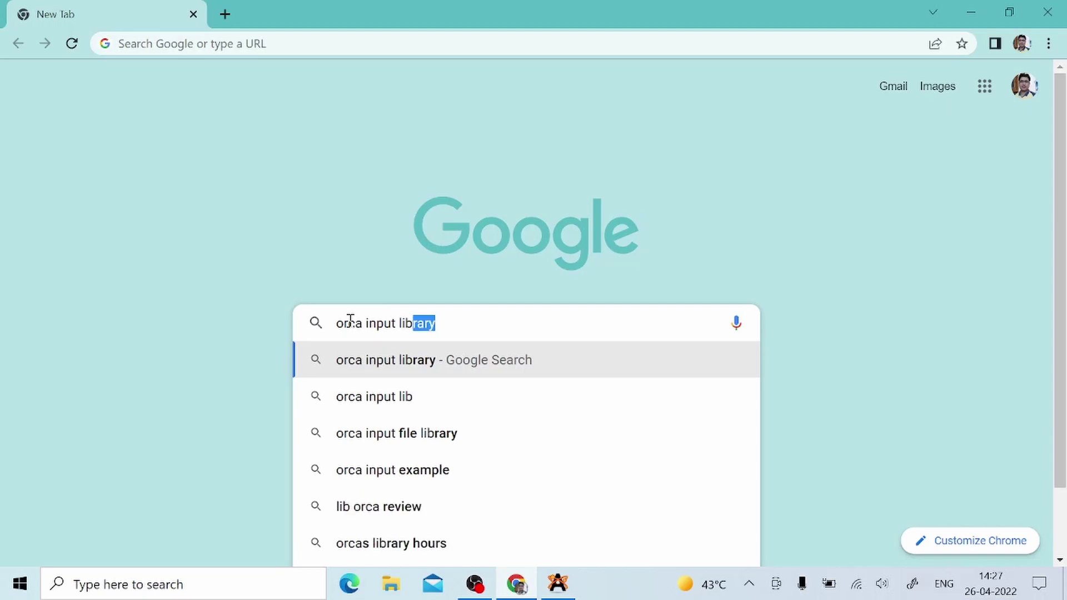
{"action": "key", "text": "Return"}
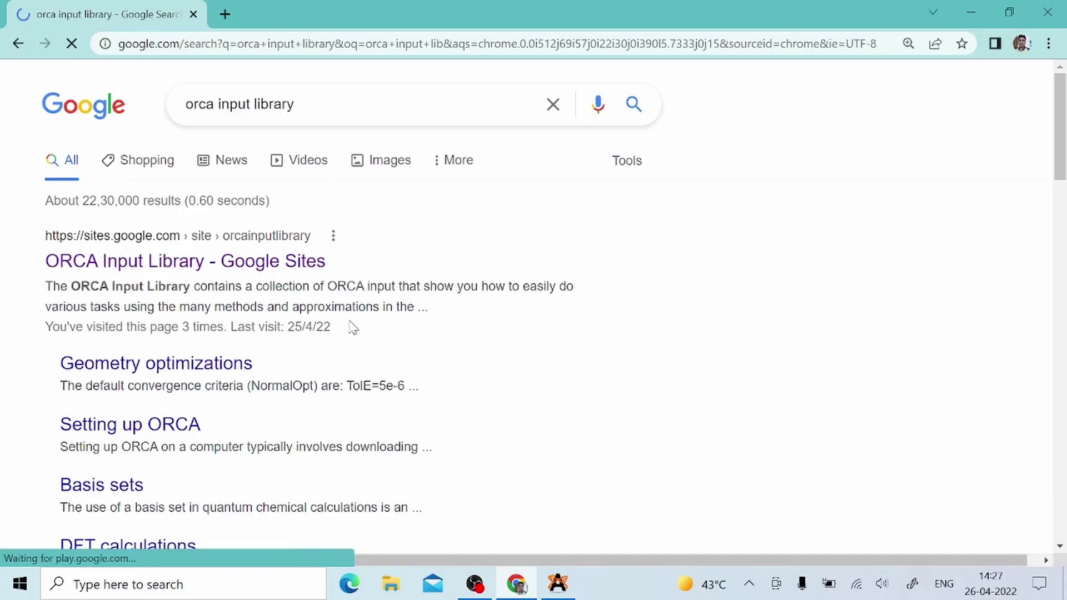
{"action": "left_click", "coordinate": [170, 266]}
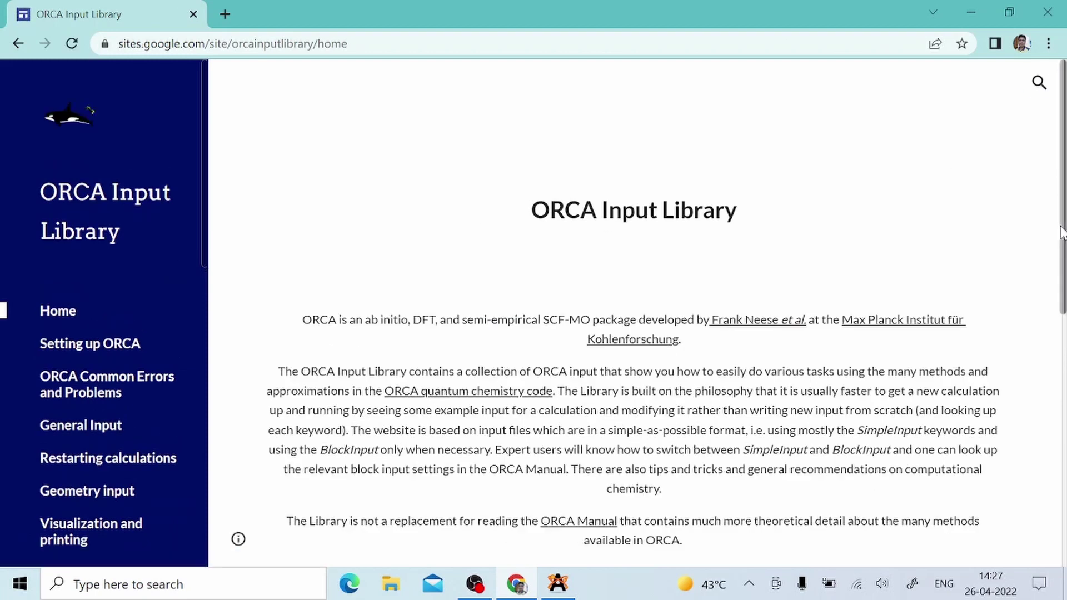
- Open the library's Visualization and printing page and review the visualization programs and the general printing keywords
{"action": "scroll", "coordinate": [633, 311], "scroll_direction": "down", "scroll_amount": 2}
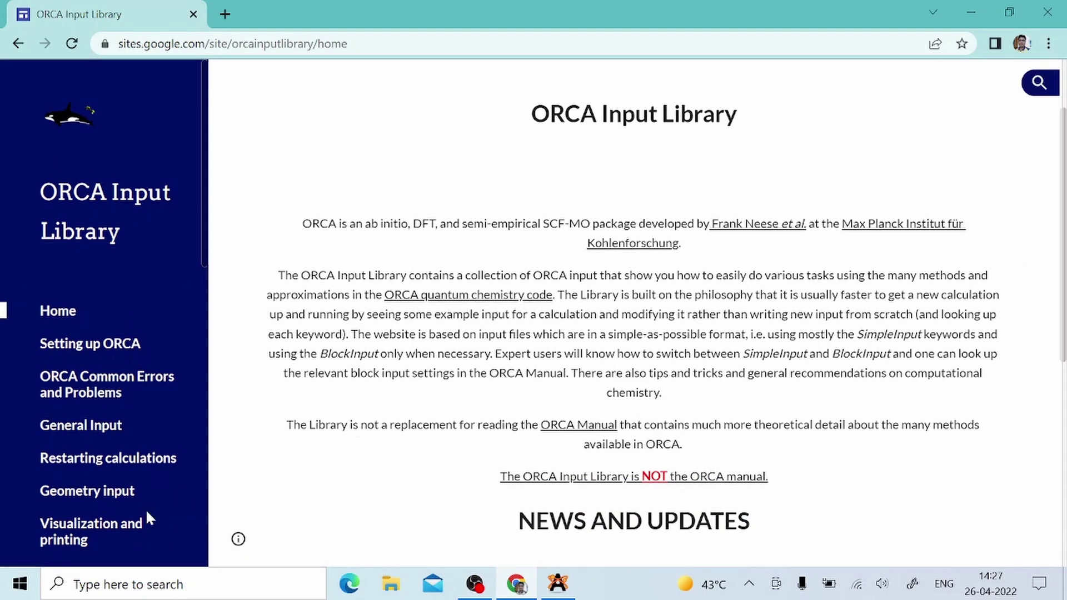
{"action": "left_click", "coordinate": [62, 538]}
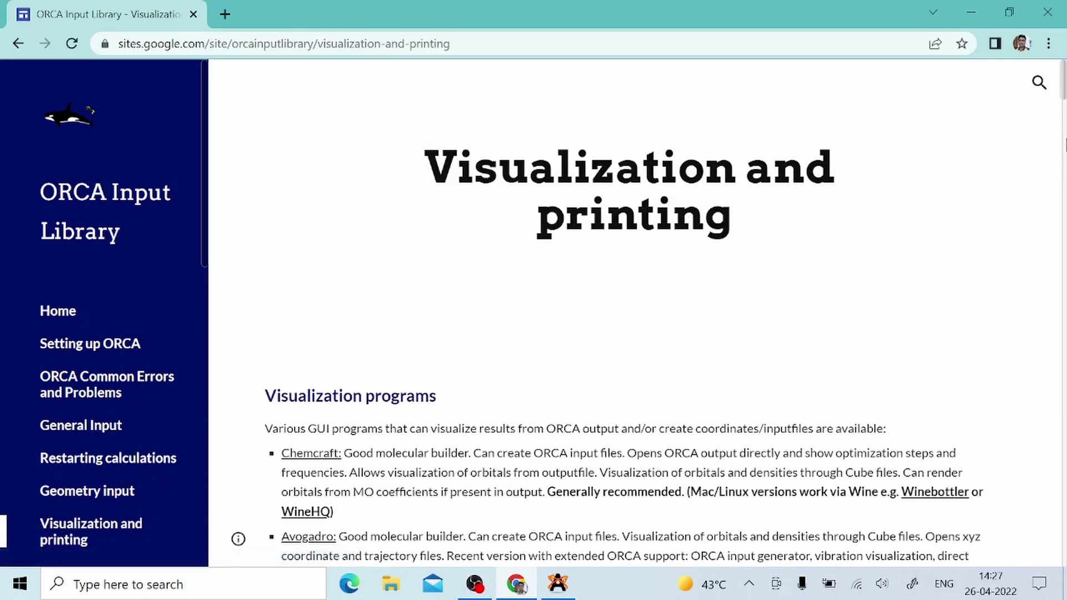
{"action": "left_click_drag", "start_coordinate": [1063, 70], "coordinate": [1063, 93]}
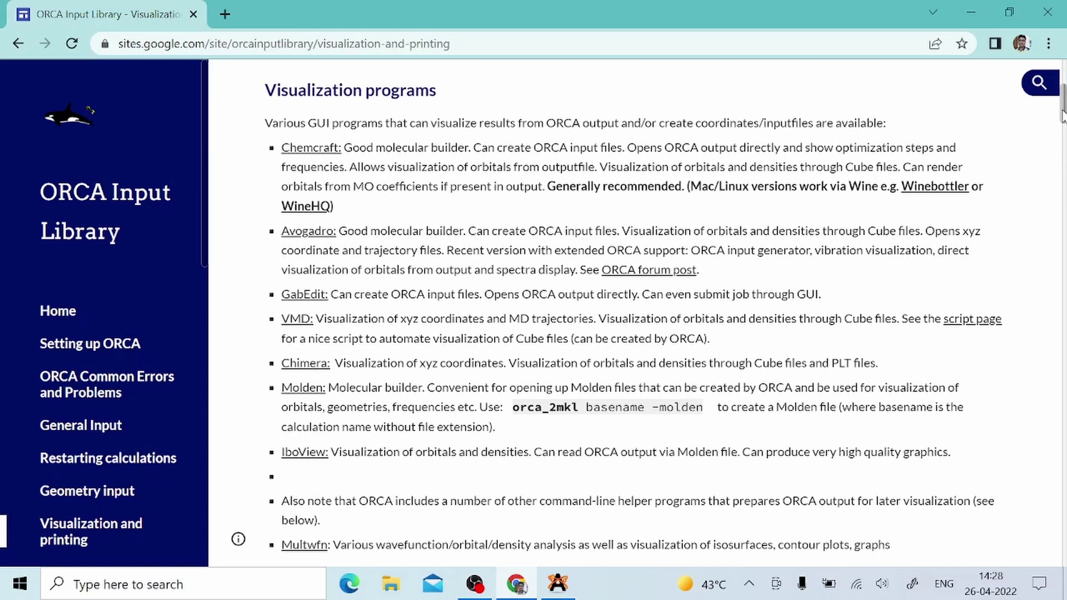
{"action": "scroll", "coordinate": [1062, 114], "scroll_direction": "down", "scroll_amount": 3}
{"action": "scroll", "coordinate": [1062, 114], "scroll_direction": "down", "scroll_amount": 5}
{"action": "scroll", "coordinate": [1062, 114], "scroll_direction": "down", "scroll_amount": 3}
{"action": "scroll", "coordinate": [1062, 150], "scroll_direction": "down", "scroll_amount": 1}
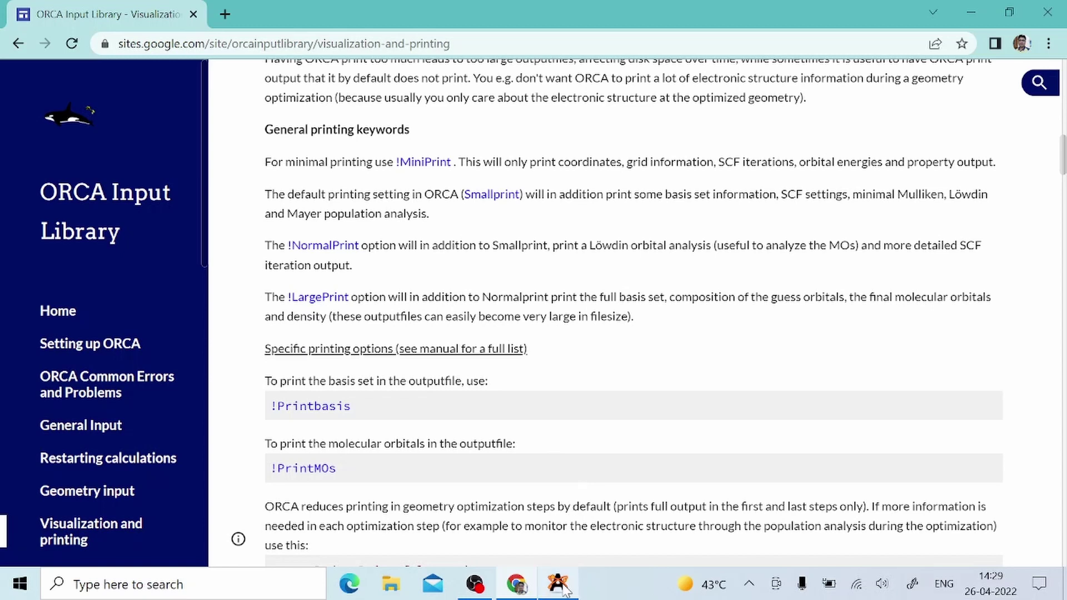
- Switch back to Avogadro and add the line "! Normalprint" below the RHF OPT STO-3G line of the Orca input
{"action": "mouse_move", "coordinate": [565, 589]}
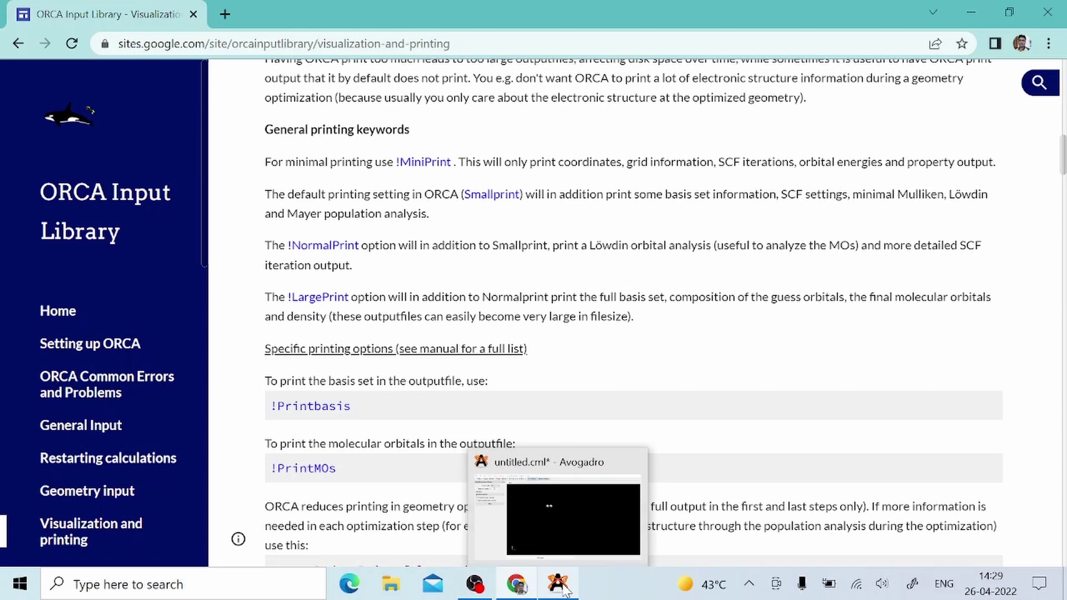
{"action": "left_click", "coordinate": [564, 590]}
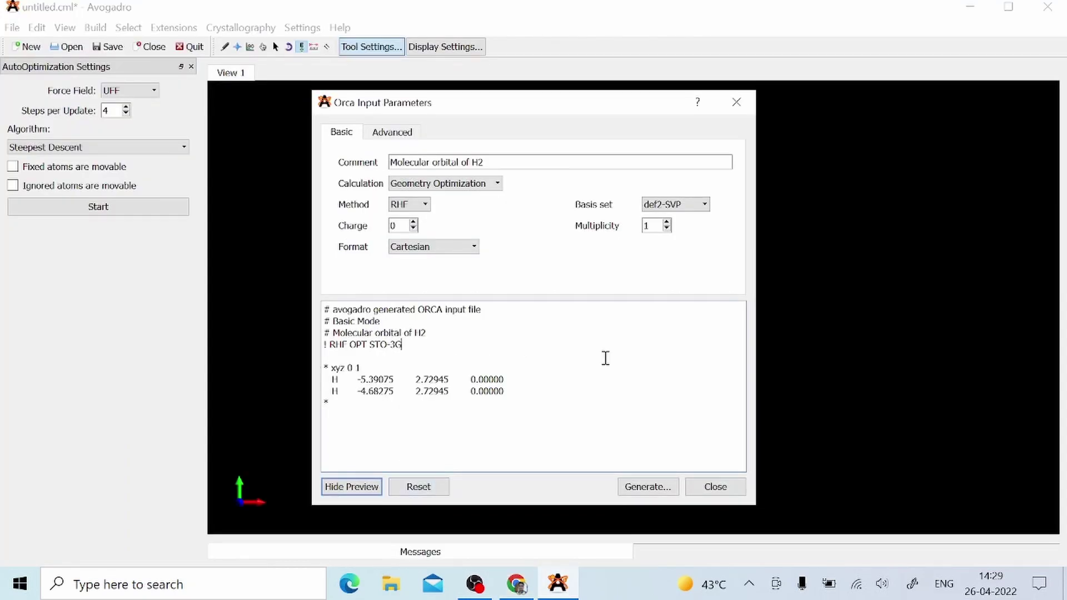
{"action": "key", "text": "Return"}
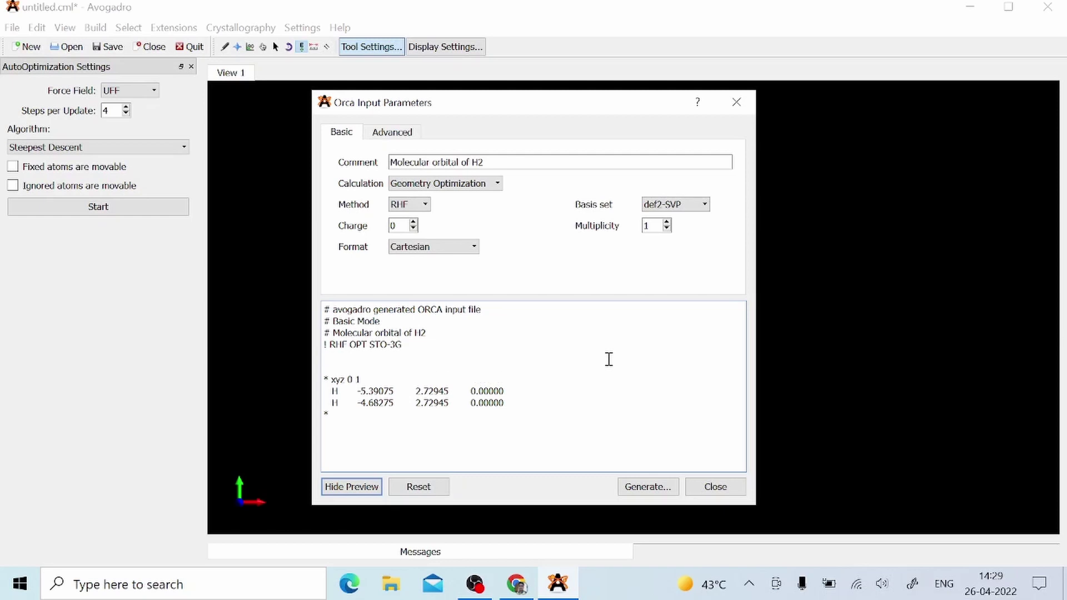
{"action": "type", "text": "! Normalprint"}
{"action": "key", "text": "Return"}
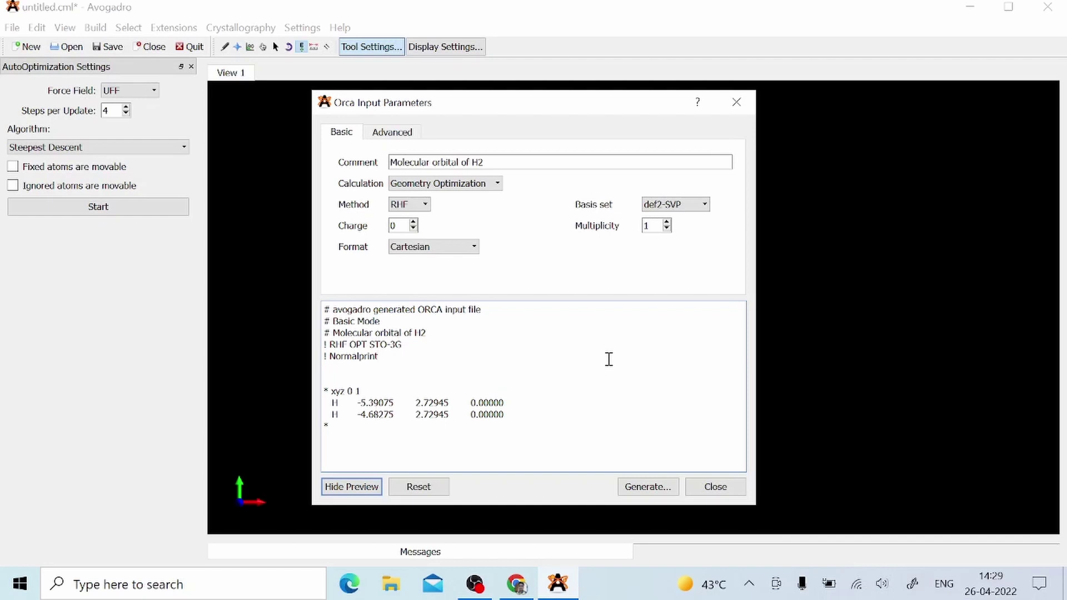
- Add a %output block containing Print[P_Basis]2 and Print[P_MOs]1, closed with end, below the Normalprint line
{"action": "type", "text": "%output"}
{"action": "key", "text": "Return"}
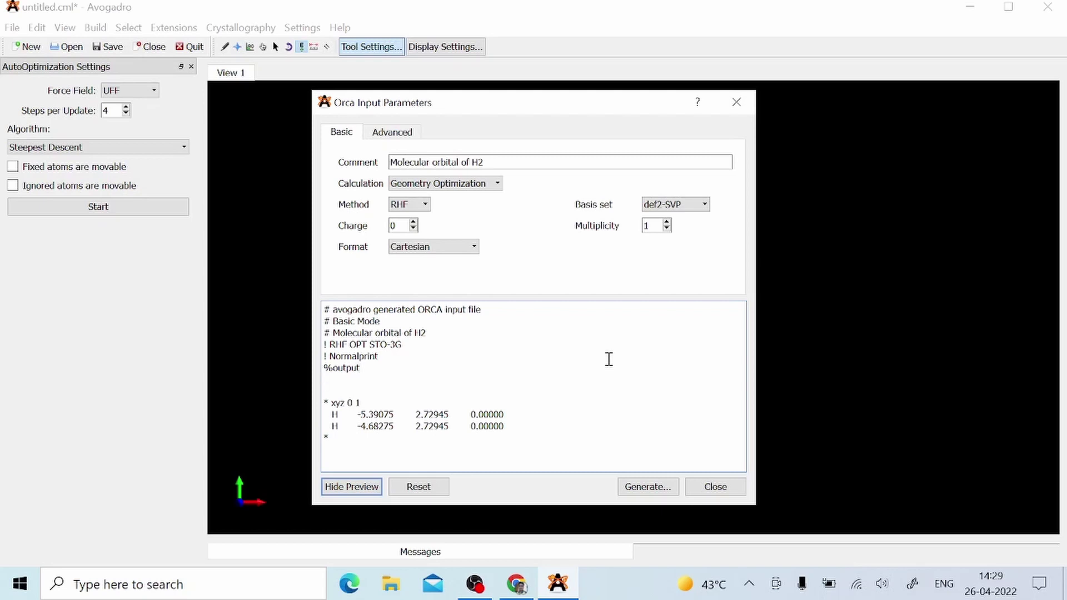
{"action": "type", "text": "Print[P_Basis]2"}
{"action": "key", "text": "Return"}
{"action": "type", "text": "Print["}
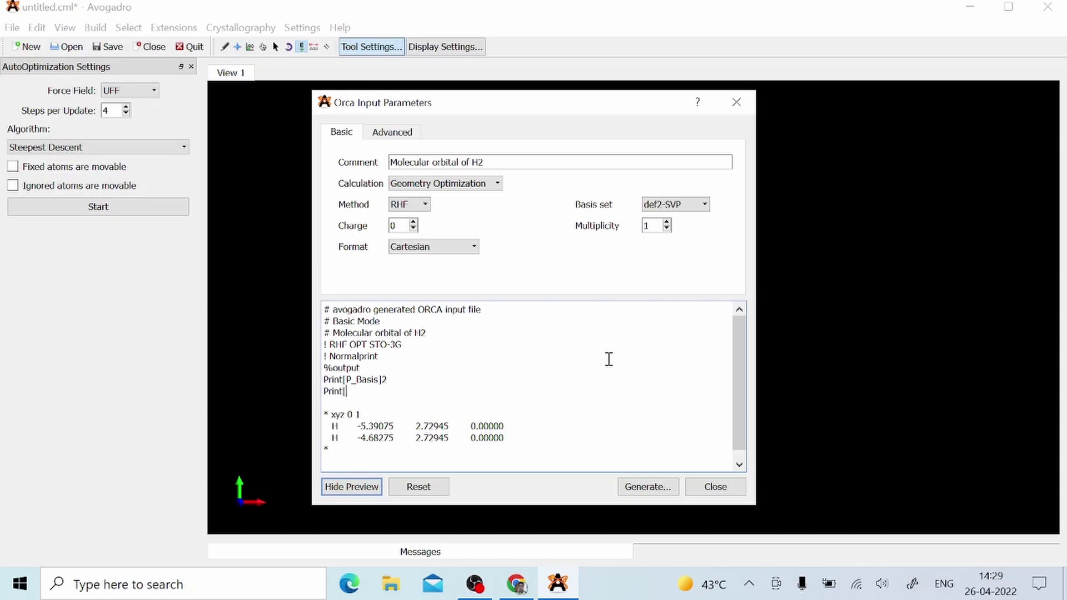
{"action": "type", "text": "P_MOs]1"}
{"action": "key", "text": "Return"}
{"action": "type", "text": "end"}
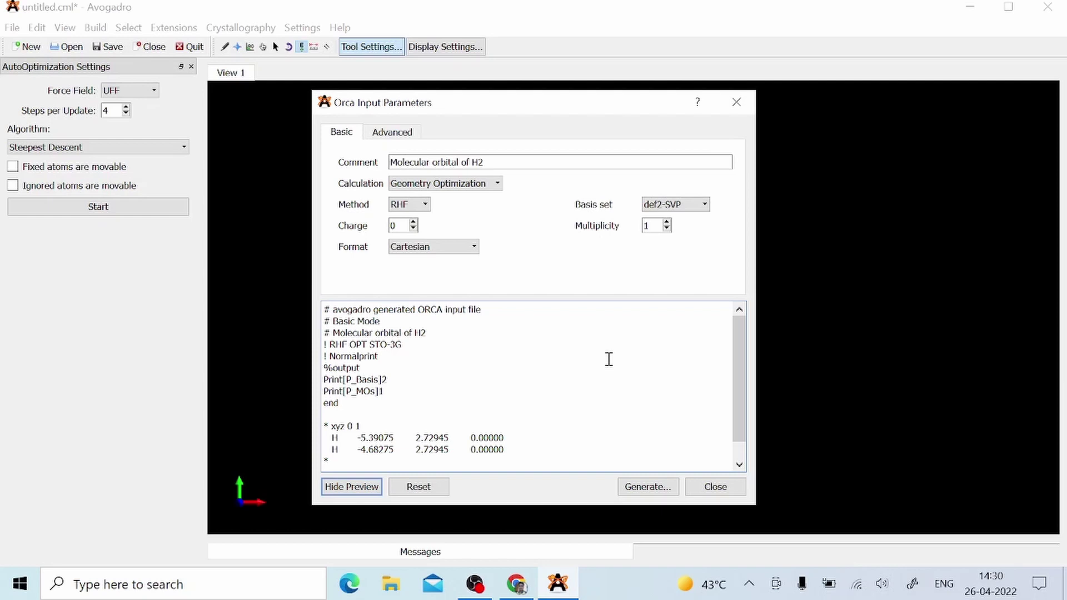
- Generate the Orca input file, creating and opening a new Desktop folder named H2 as its save location
{"action": "left_click", "coordinate": [643, 491]}
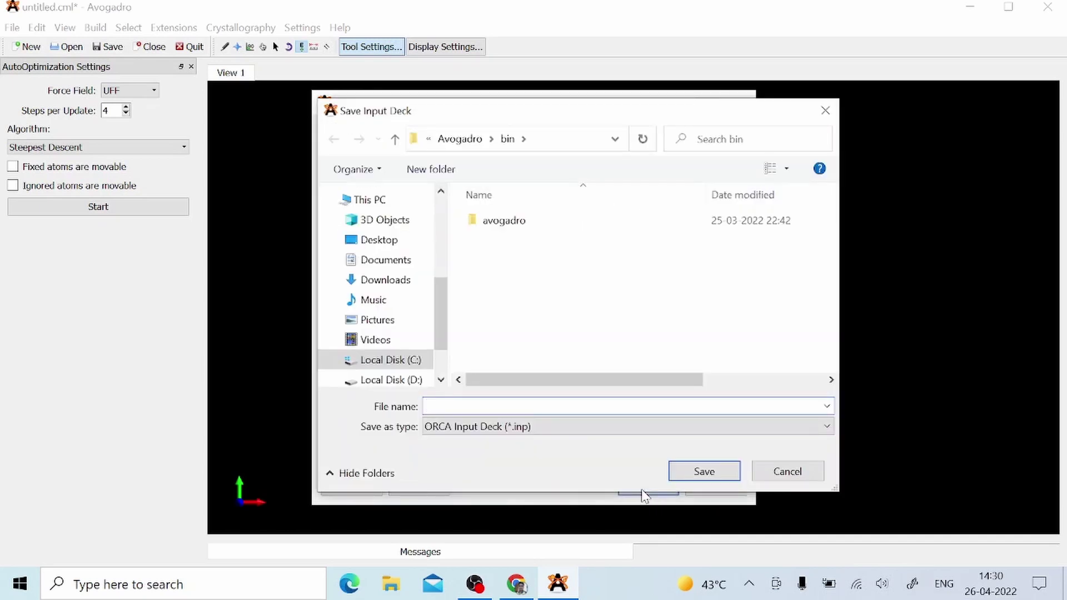
{"action": "left_click", "coordinate": [377, 242]}
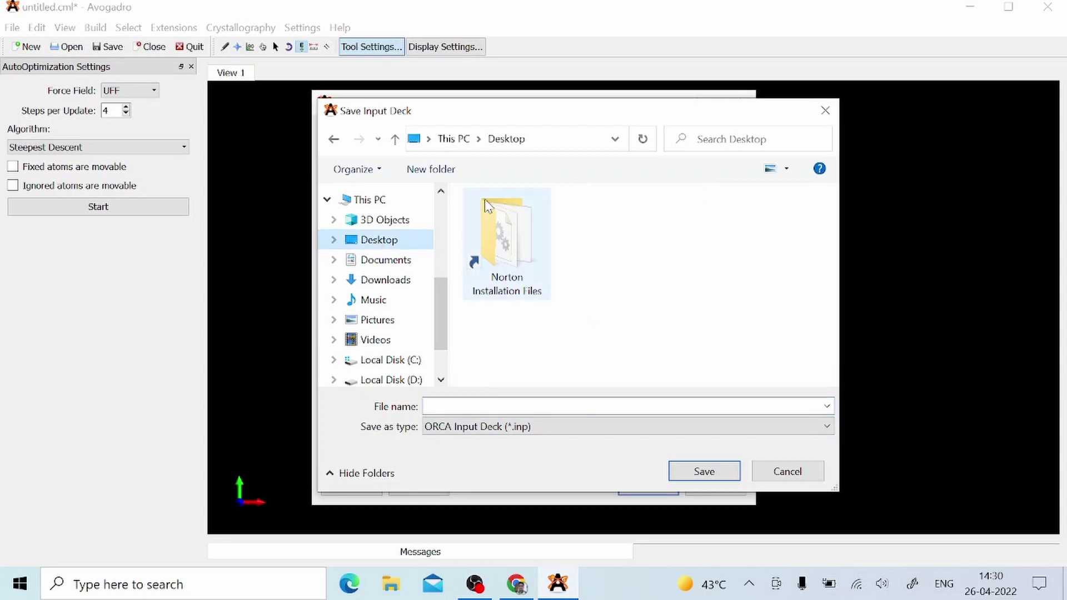
{"action": "left_click", "coordinate": [427, 169]}
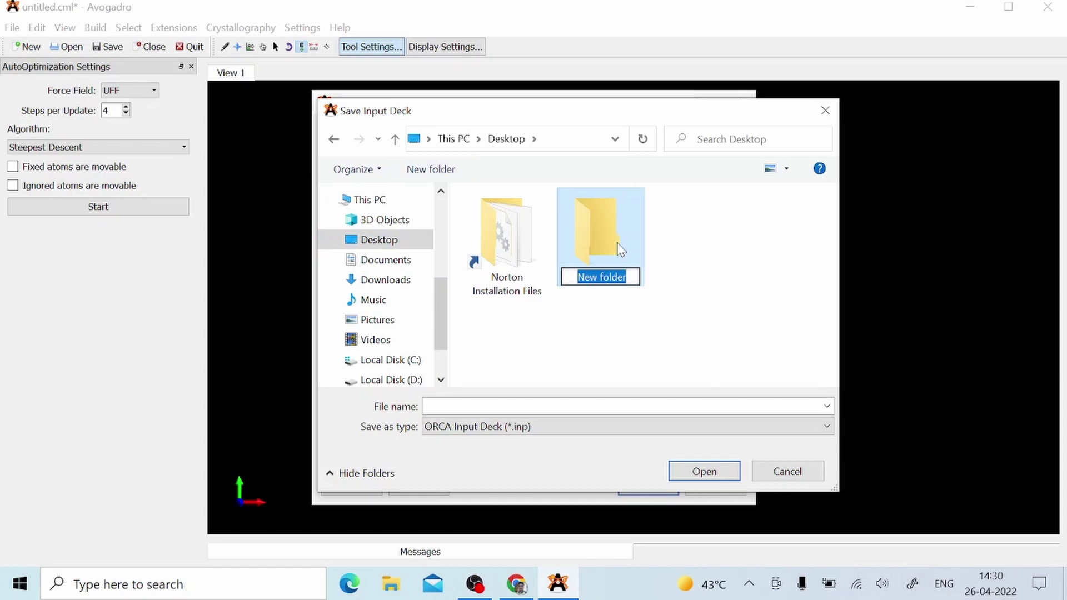
{"action": "type", "text": "H2"}
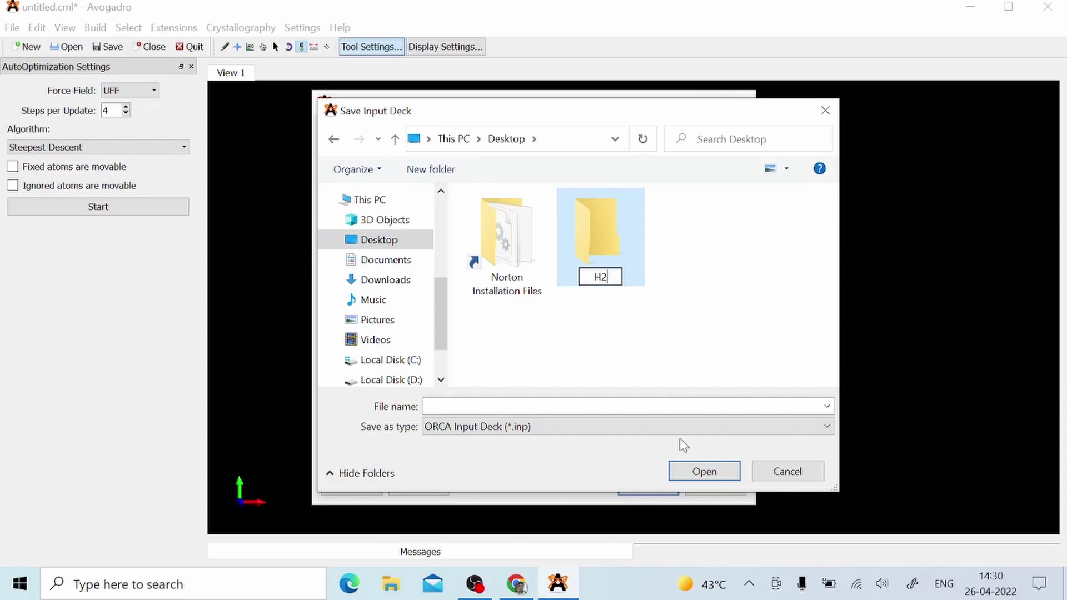
{"action": "left_click", "coordinate": [702, 473]}
{"action": "left_click", "coordinate": [702, 473]}
- Save the ORCA input deck under the file name H2 and close the Orca input parameters
{"action": "left_click", "coordinate": [455, 410]}
{"action": "type", "text": "H2"}
{"action": "left_click", "coordinate": [706, 473]}
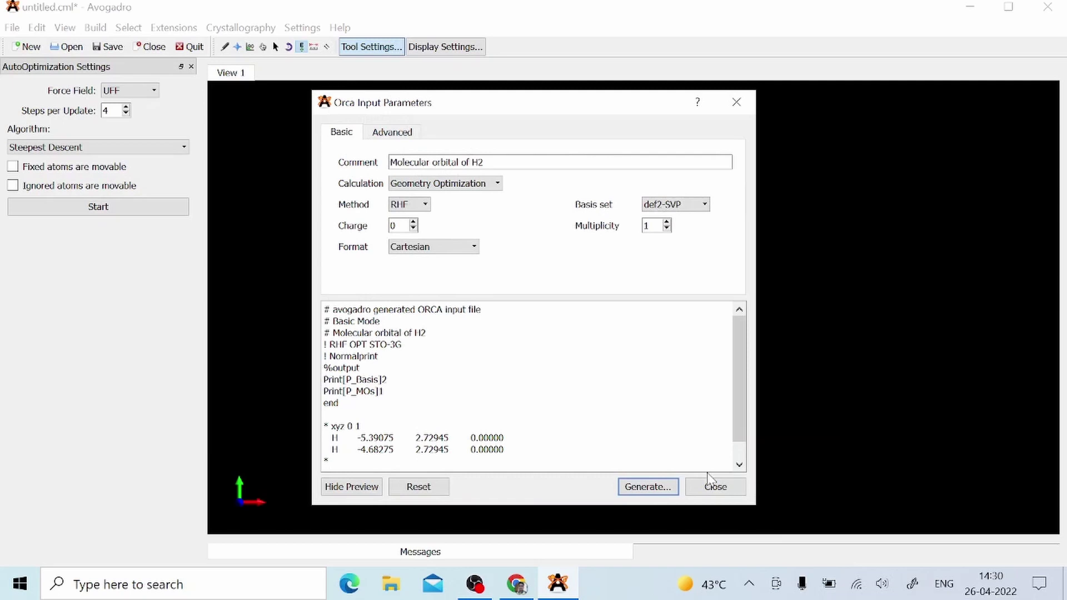
{"action": "left_click", "coordinate": [714, 487]}
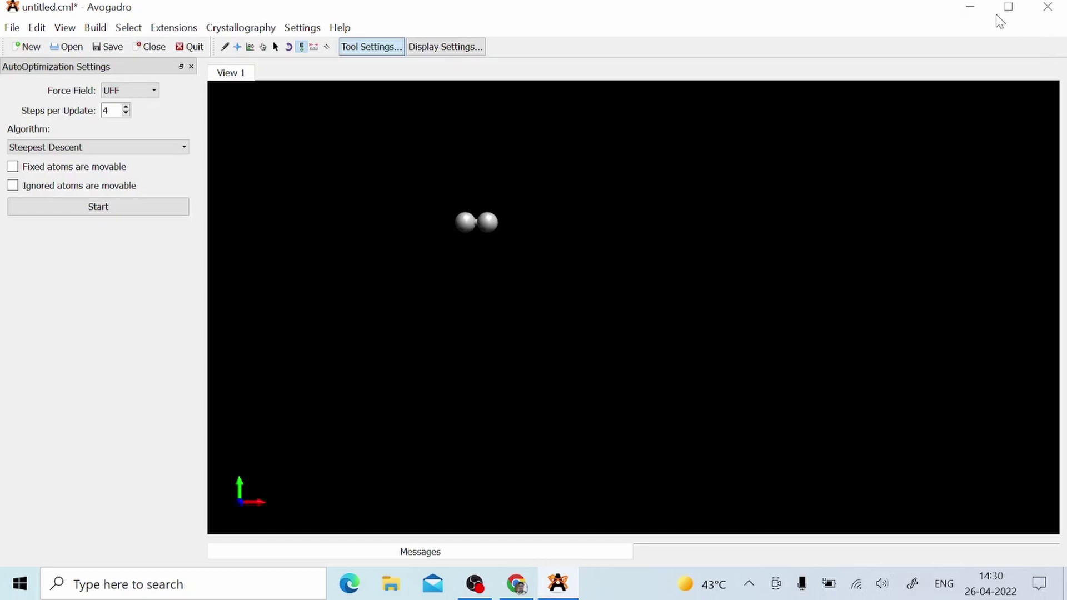
- Close the molecule document without saving its changes and minimize the Avogadro window
{"action": "left_click", "coordinate": [150, 46]}
{"action": "left_click", "coordinate": [564, 330]}
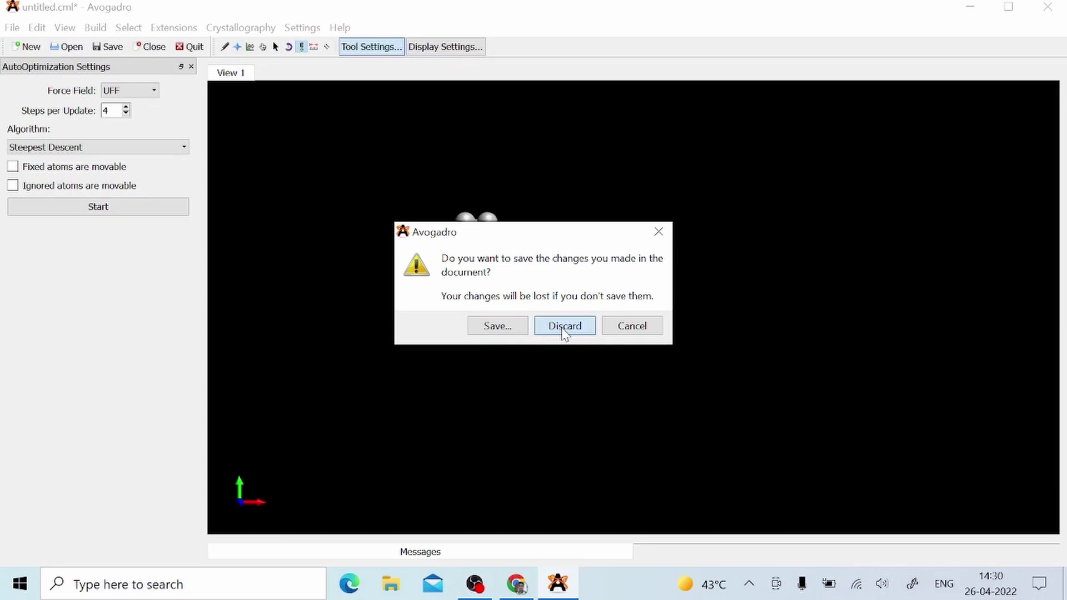
{"action": "left_click", "coordinate": [970, 8]}
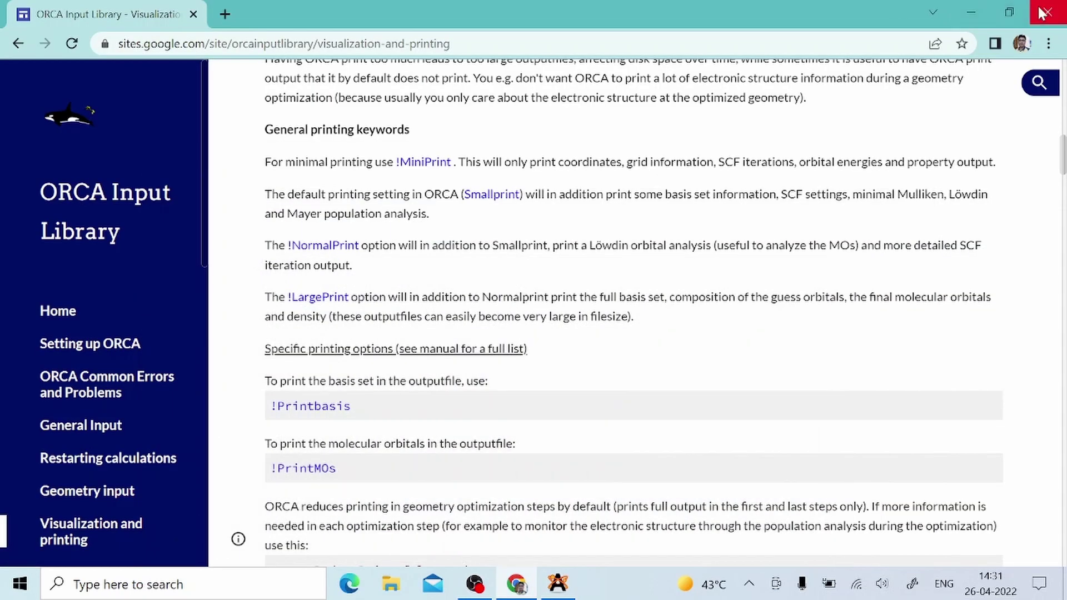
- Find and open the Windows Command Prompt, and maximize its window
{"action": "left_click", "coordinate": [100, 588]}
{"action": "type", "text": "com"}
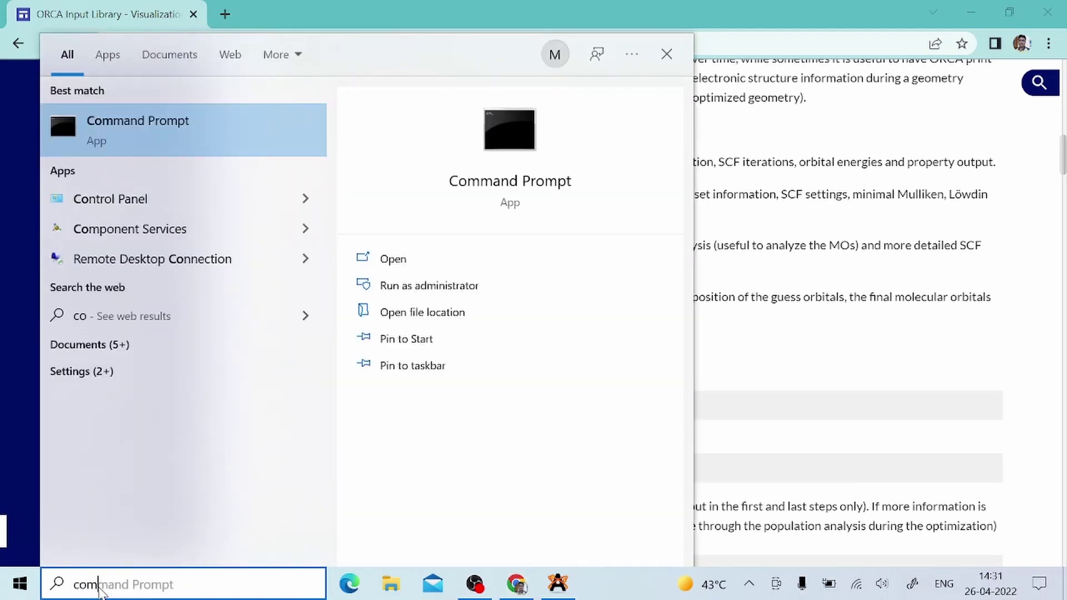
{"action": "left_click", "coordinate": [391, 259]}
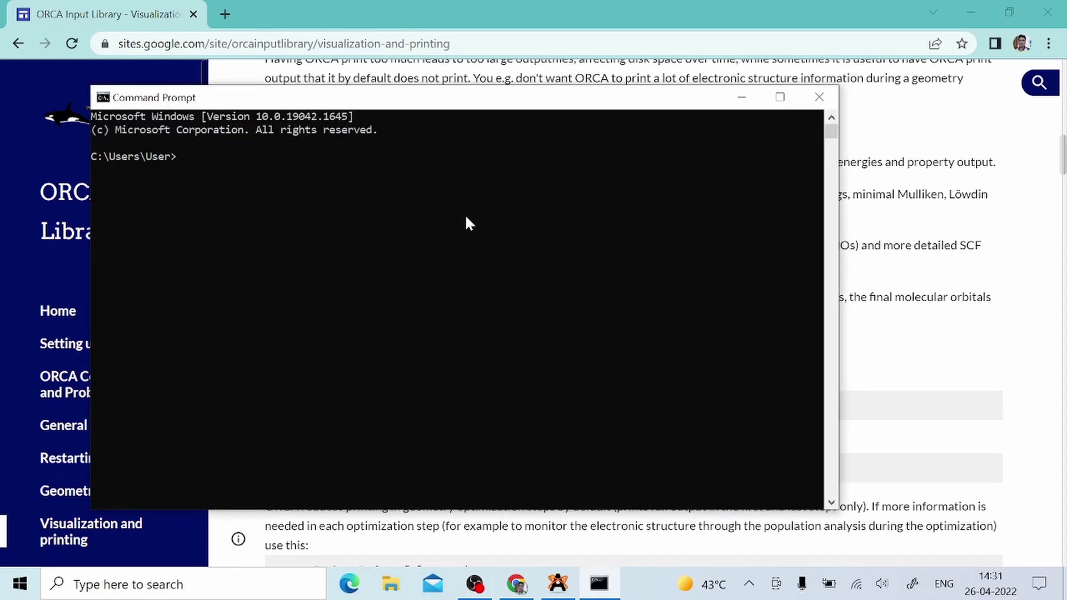
{"action": "left_click", "coordinate": [781, 100]}
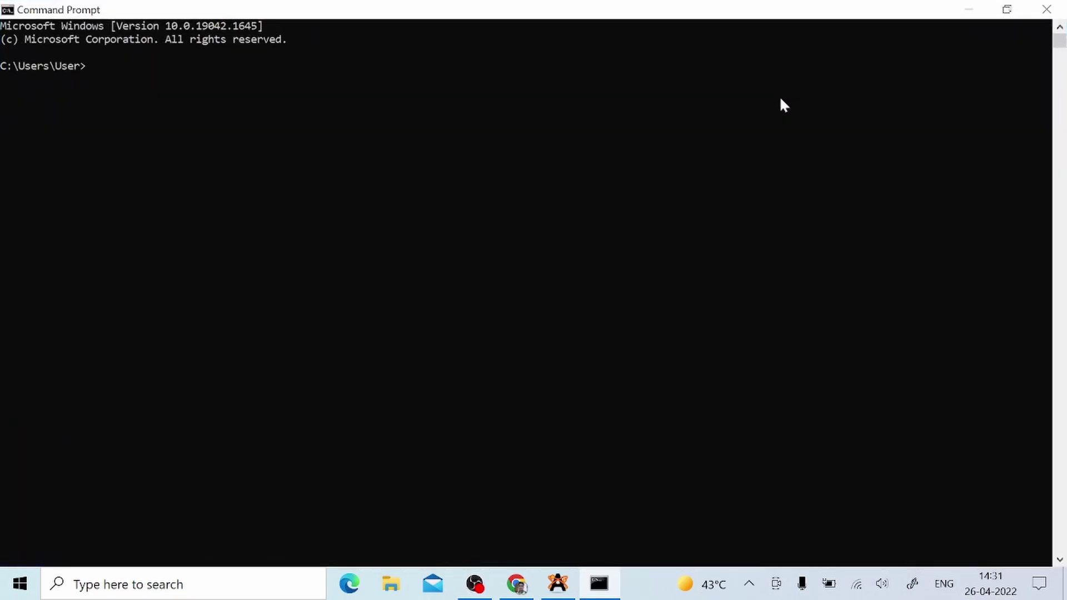
- Change the working directory to the H2 folder on the Desktop, listing the contents of both directories along the way
{"action": "type", "text": "cd desktop"}
{"action": "key", "text": "Return"}
{"action": "type", "text": "dir"}
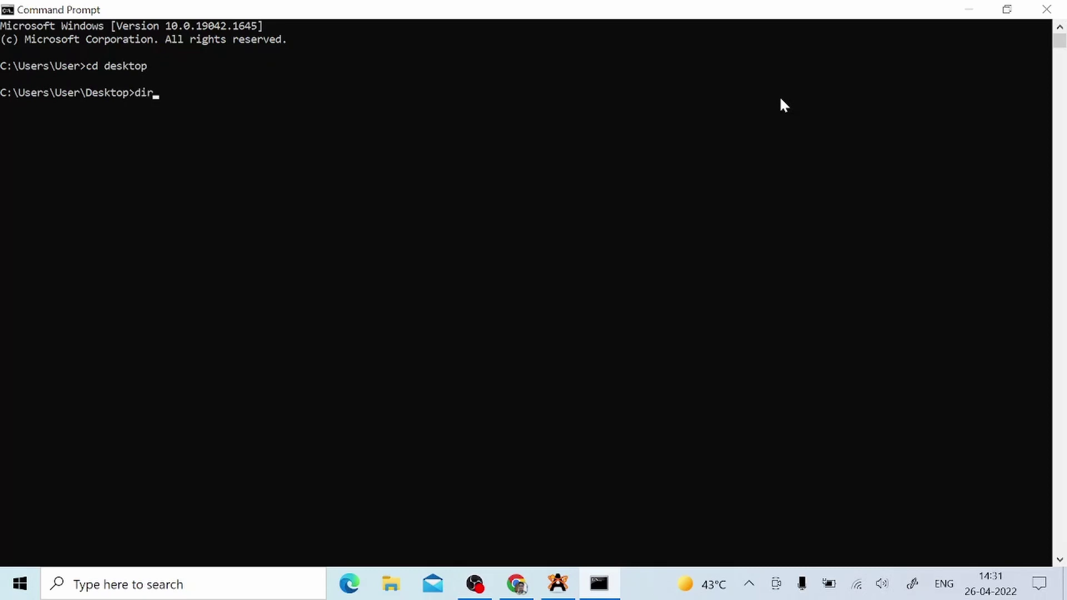
{"action": "key", "text": "Return"}
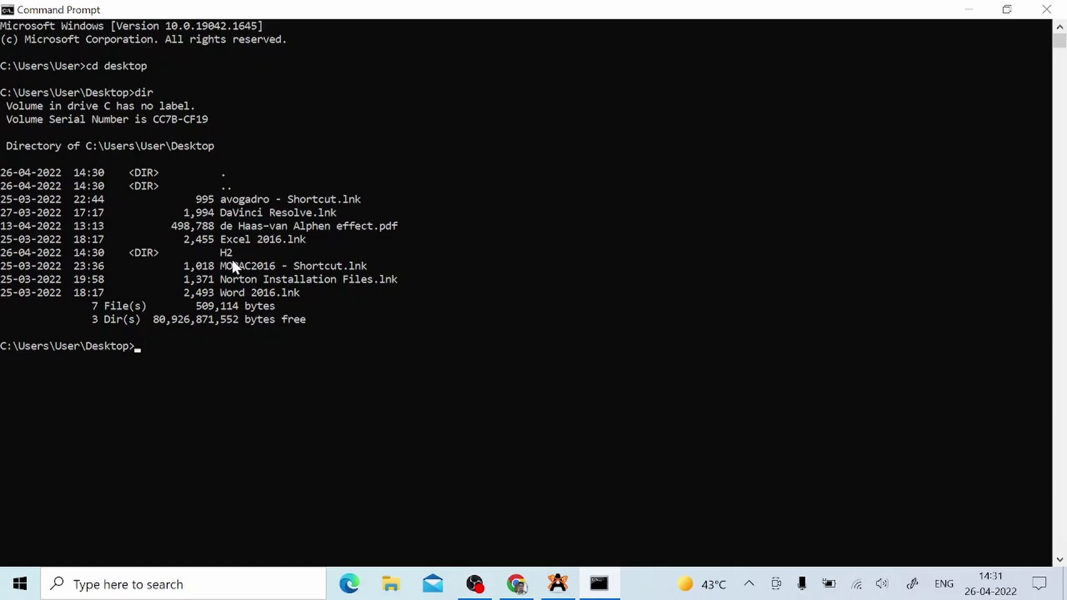
{"action": "type", "text": "cd H2"}
{"action": "key", "text": "Return"}
{"action": "type", "text": "dir"}
{"action": "key", "text": "Return"}
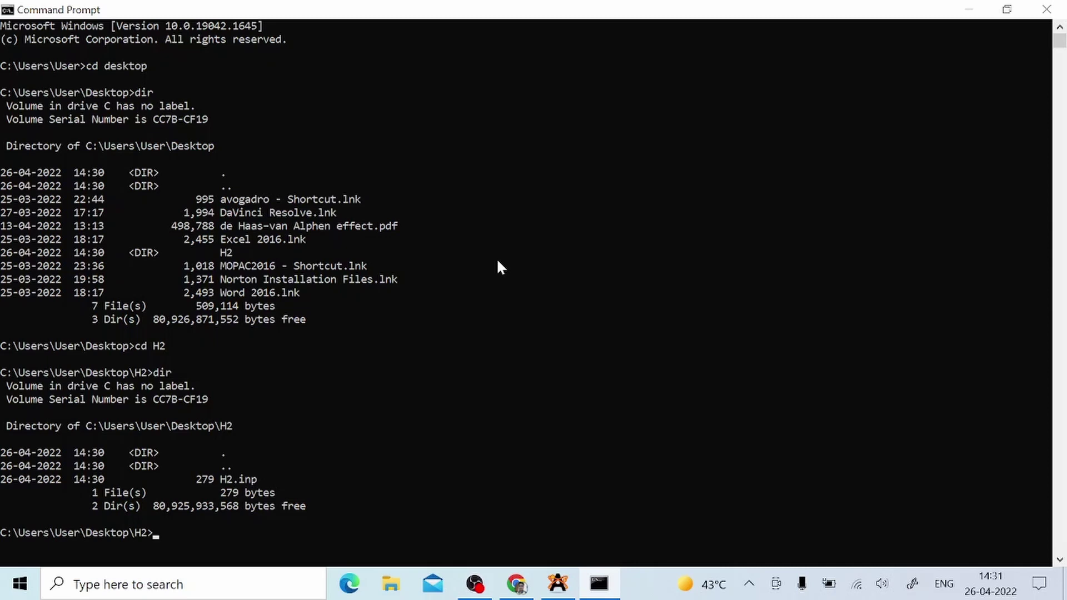
- Run the ORCA calculation on H2.inp and redirect its output to H2.out
{"action": "type", "text": "orca H2.inp >"}
{"action": "type", "text": "H2.out"}
{"action": "key", "text": "Return"}
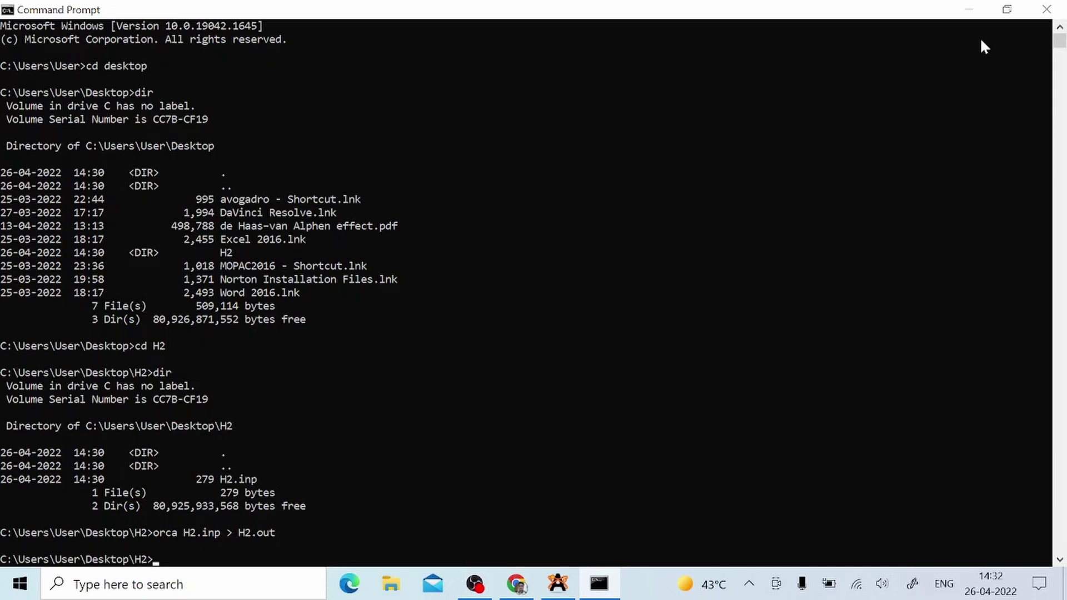
- Clear the open windows, examine the files ORCA generated in the Desktop's H2 folder, and minimize the folder window
{"action": "left_click", "coordinate": [970, 10]}
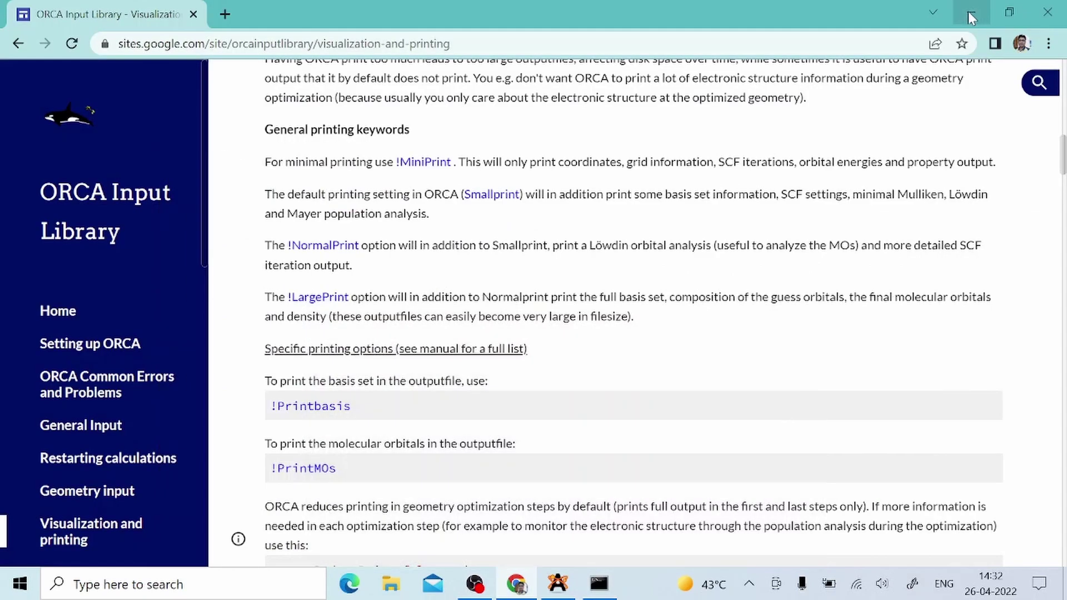
{"action": "left_click", "coordinate": [969, 14]}
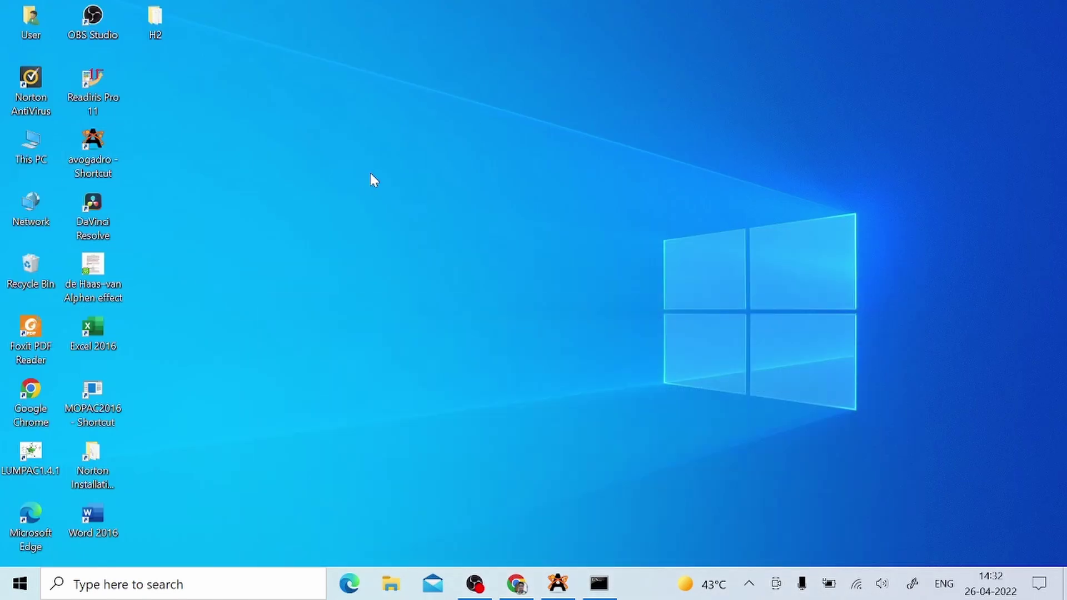
{"action": "double_click", "coordinate": [154, 23]}
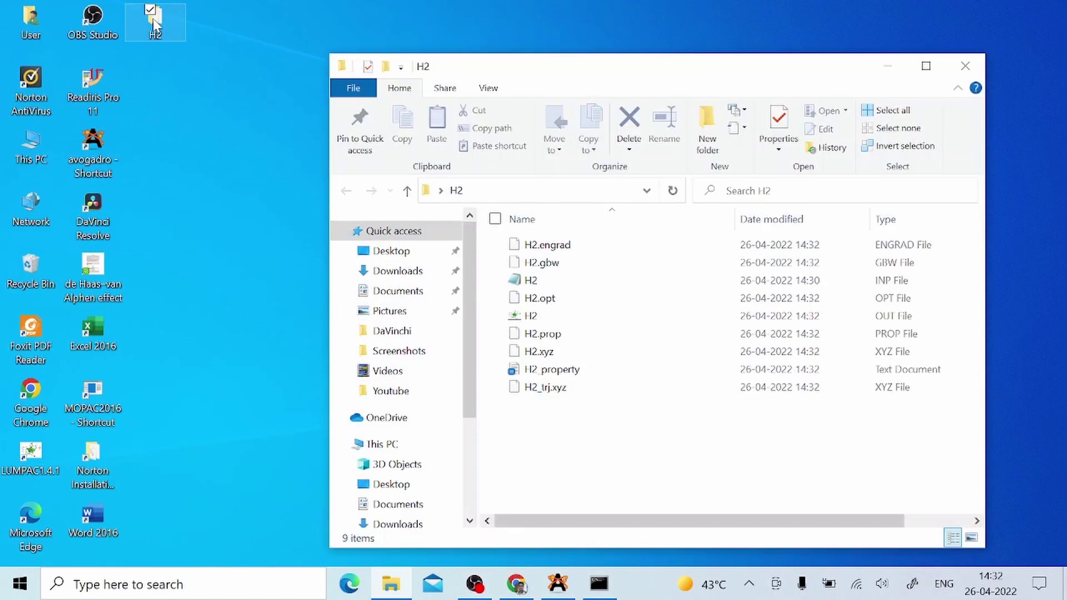
{"action": "left_click", "coordinate": [926, 65]}
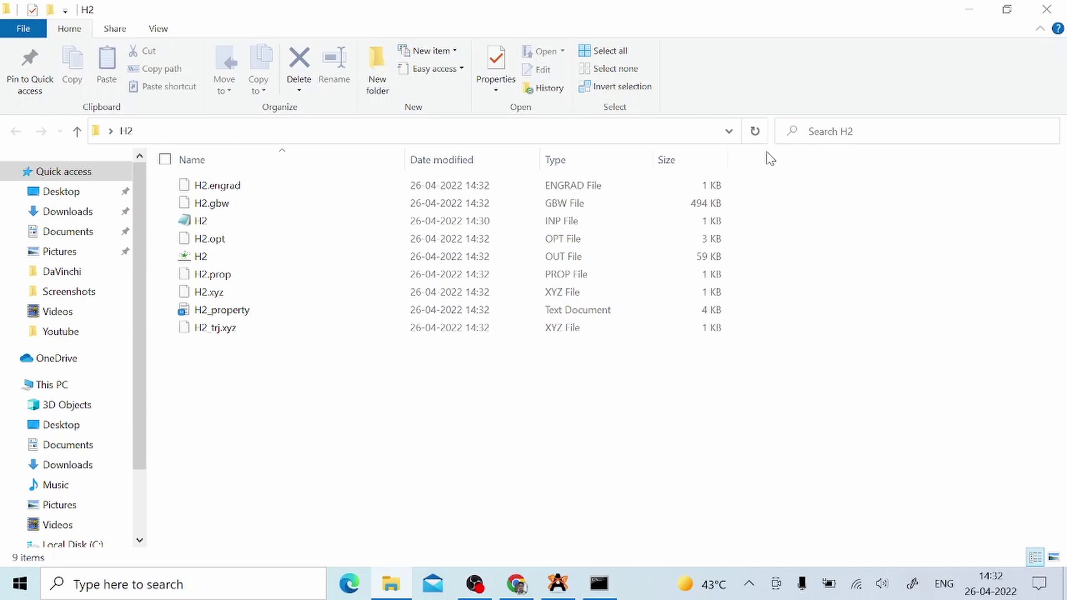
{"action": "left_click", "coordinate": [971, 12]}
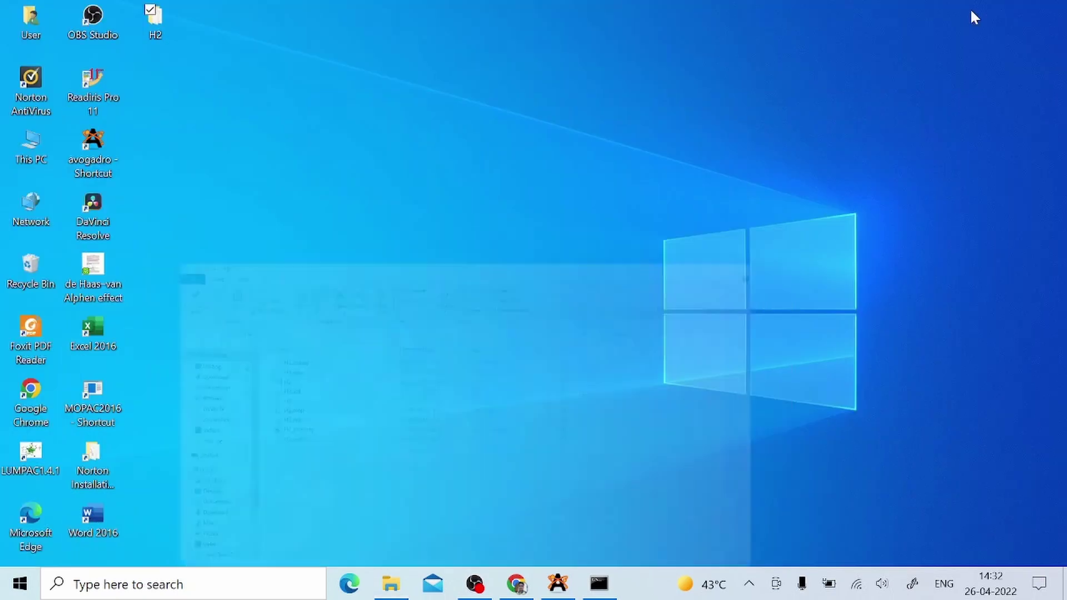
- Switch to Avogadro and open the H2.out output file from the Desktop's H2 folder
{"action": "left_click", "coordinate": [557, 584]}
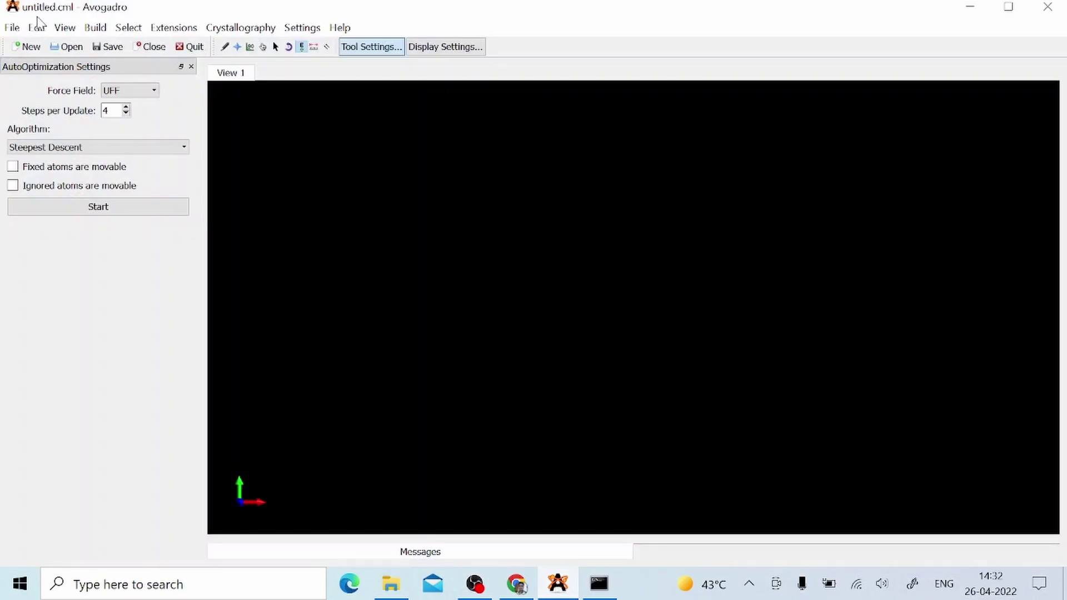
{"action": "left_click", "coordinate": [12, 28]}
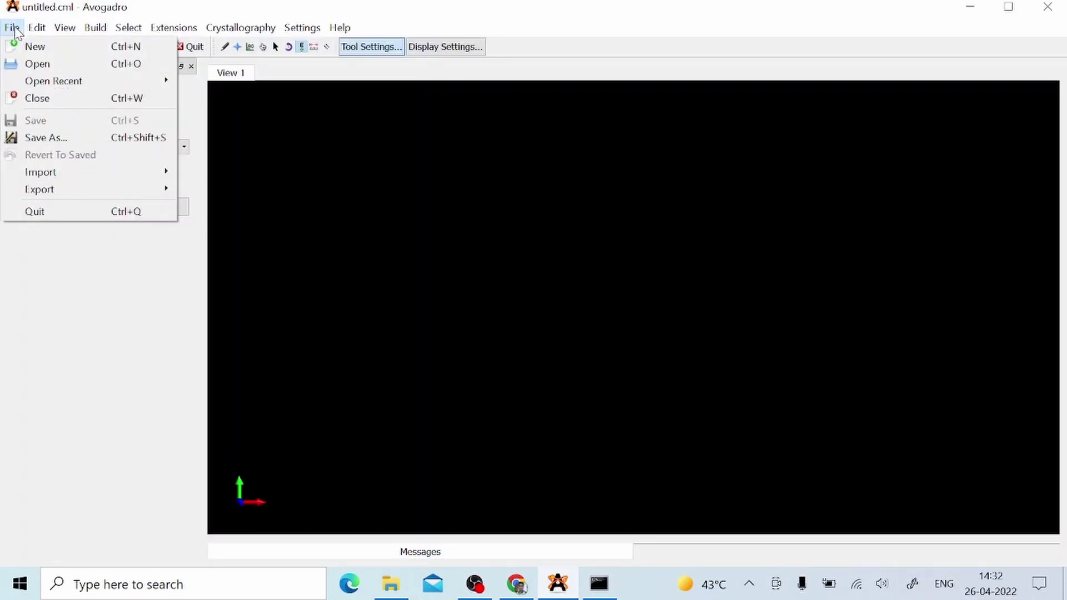
{"action": "left_click", "coordinate": [33, 64]}
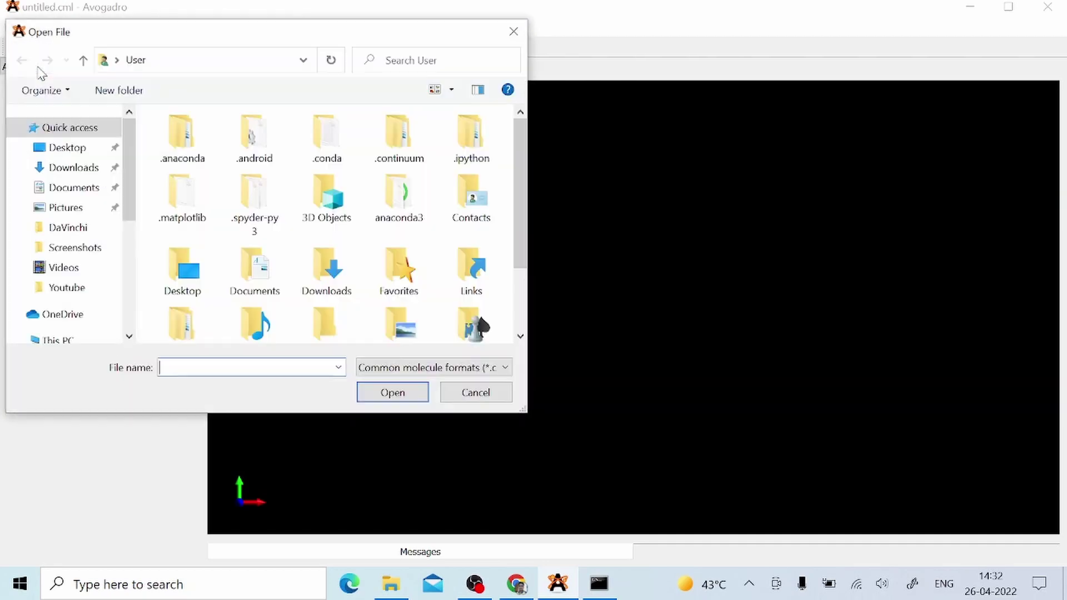
{"action": "left_click", "coordinate": [83, 150]}
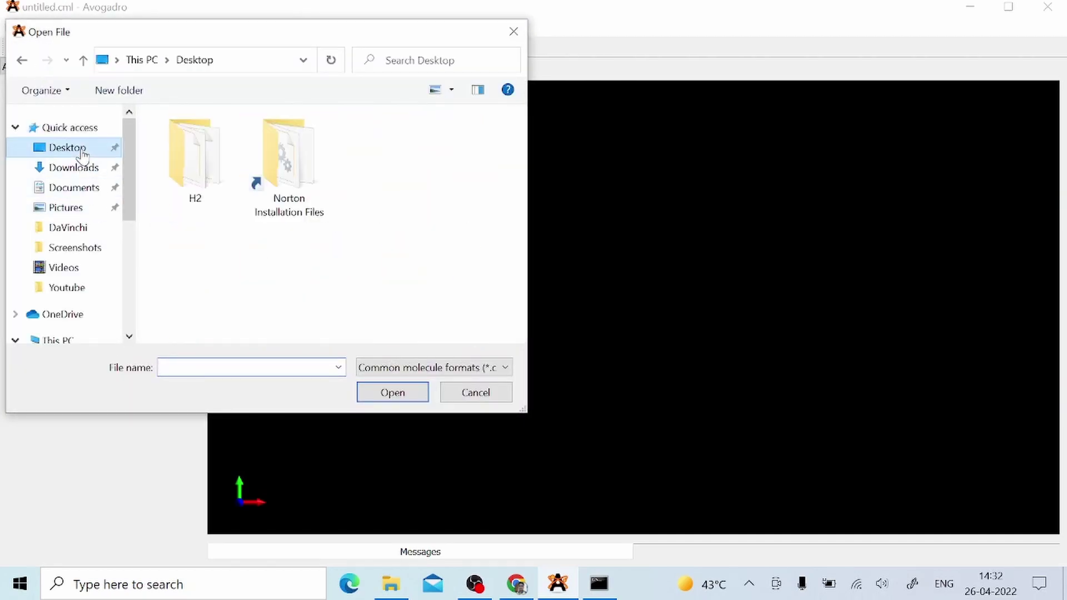
{"action": "double_click", "coordinate": [189, 174]}
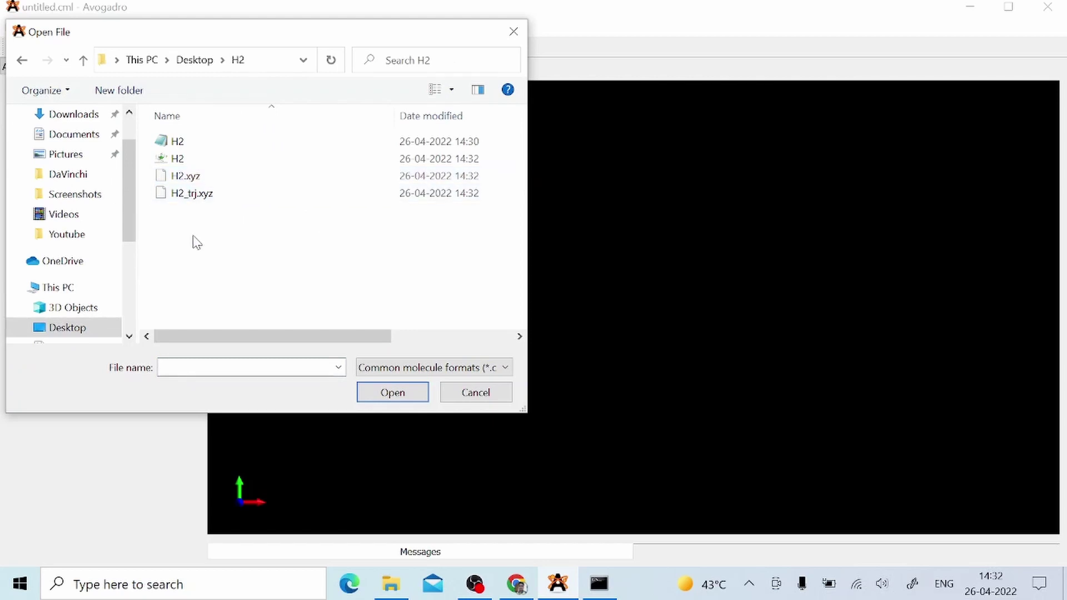
{"action": "left_click", "coordinate": [179, 161]}
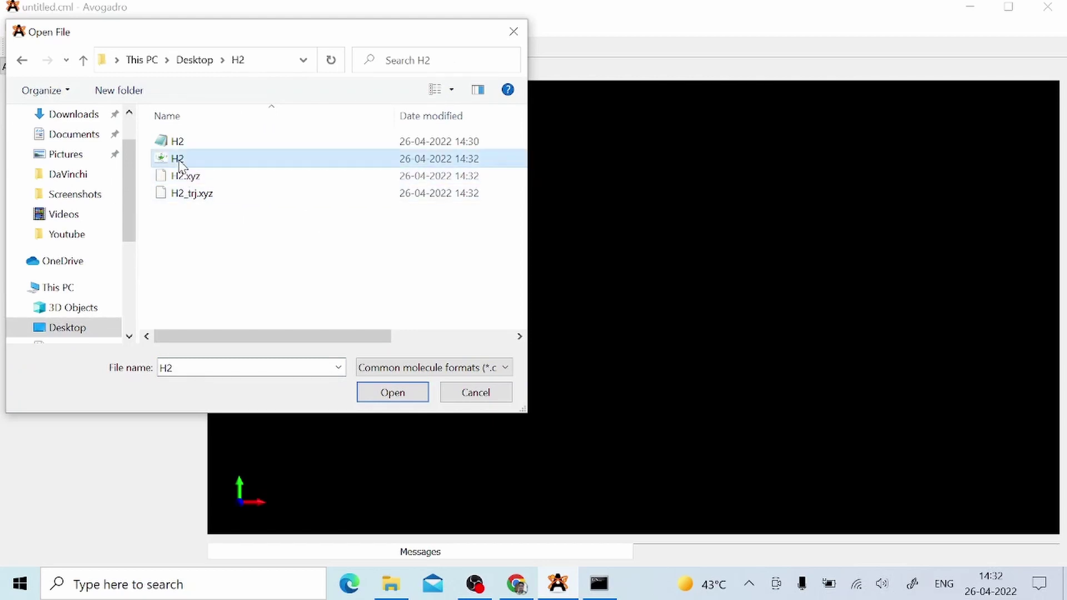
{"action": "left_click", "coordinate": [380, 396]}
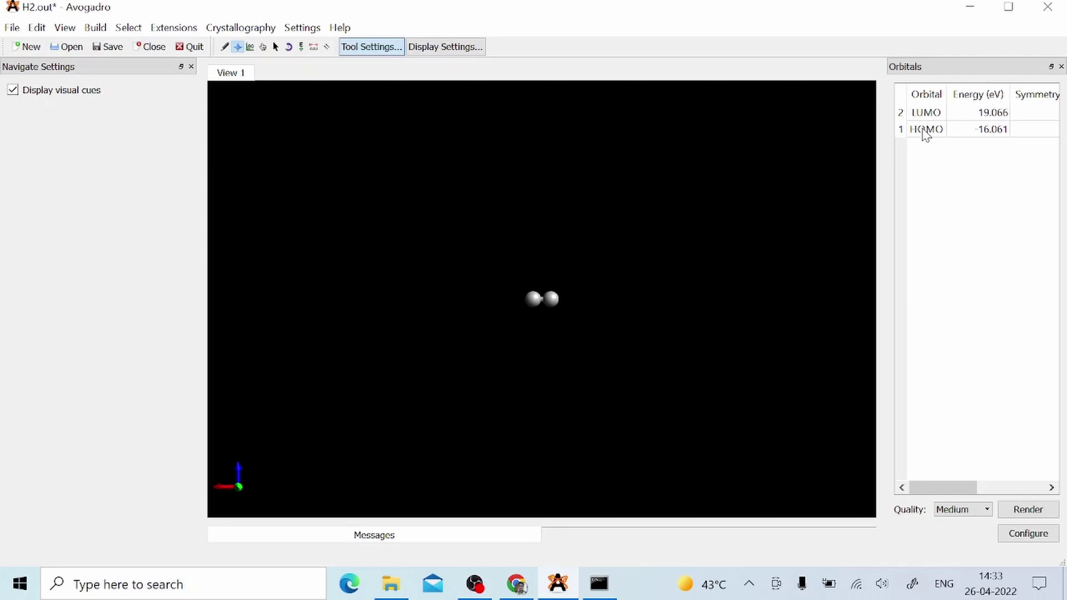
- Display the HOMO and LUMO of H2 from different angles, and close the document discarding its changes
{"action": "left_click", "coordinate": [924, 132]}
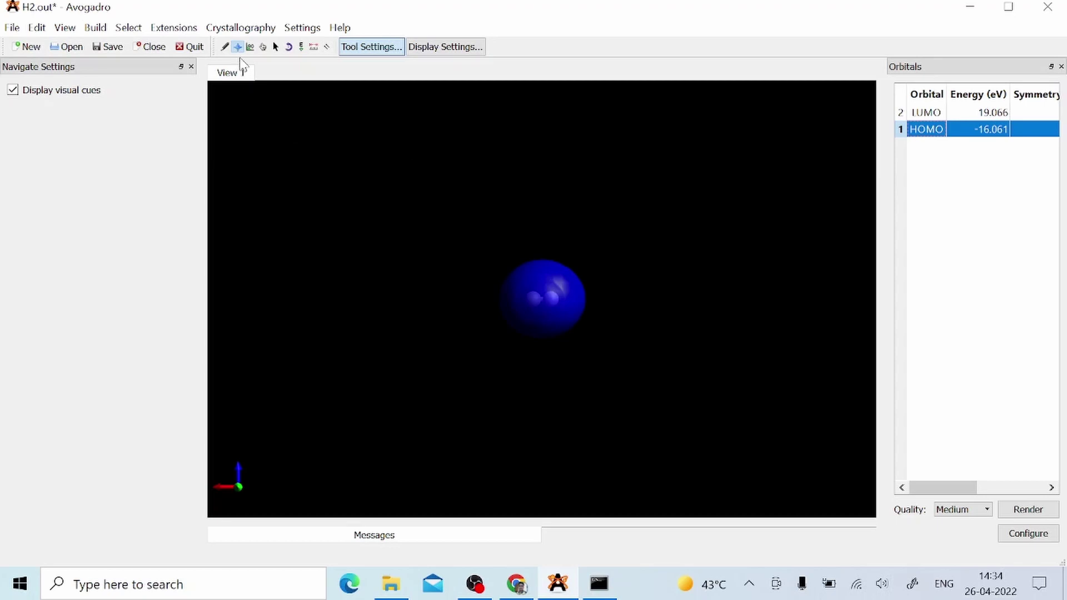
{"action": "left_click_drag", "start_coordinate": [420, 263], "coordinate": [421, 323]}
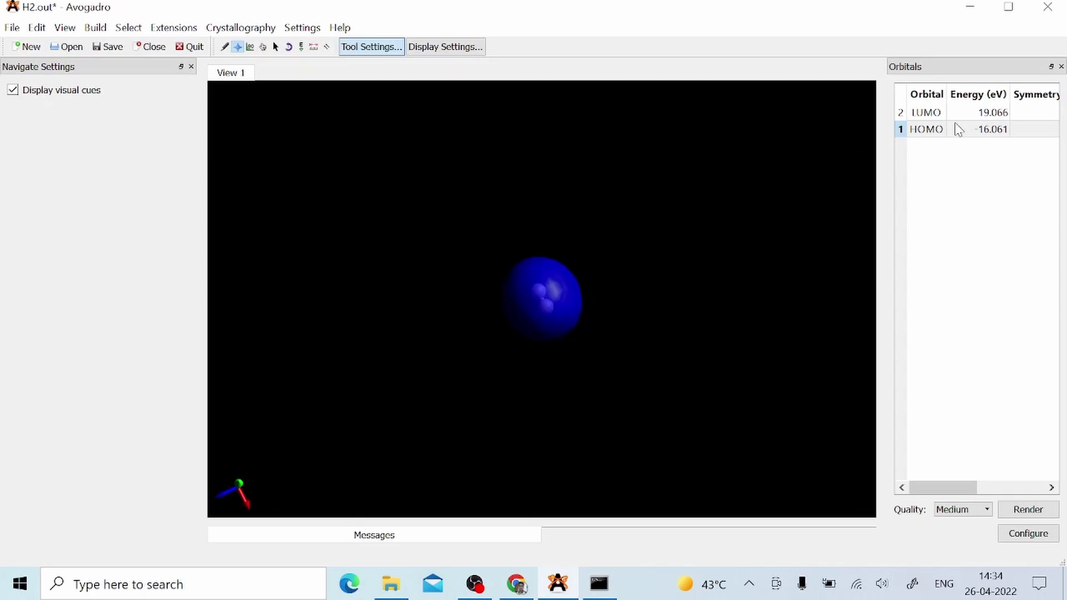
{"action": "left_click", "coordinate": [928, 113]}
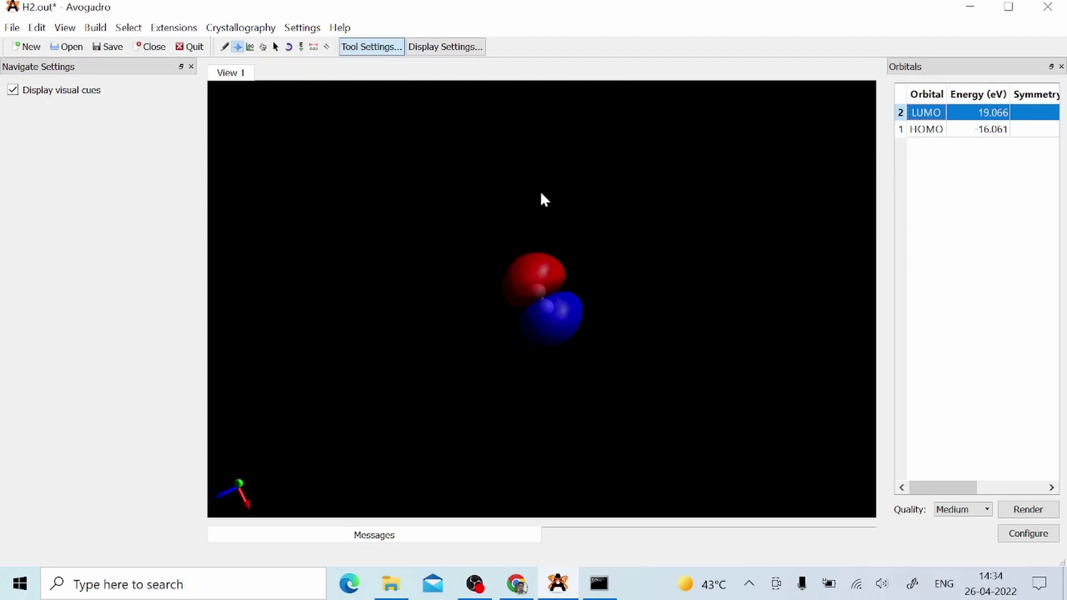
{"action": "left_click_drag", "start_coordinate": [441, 258], "coordinate": [628, 331]}
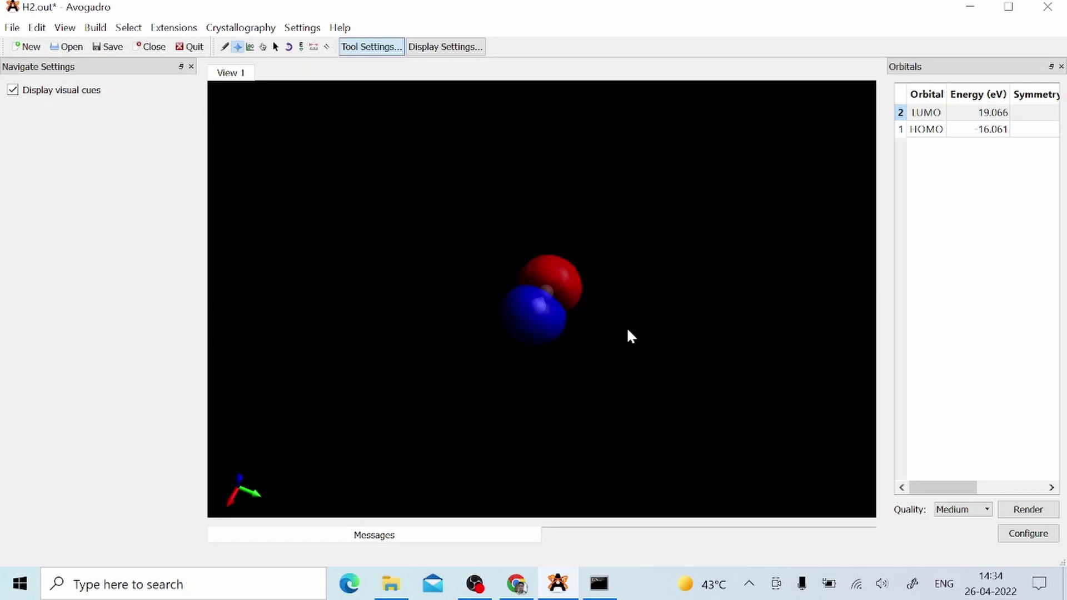
{"action": "left_click", "coordinate": [151, 47]}
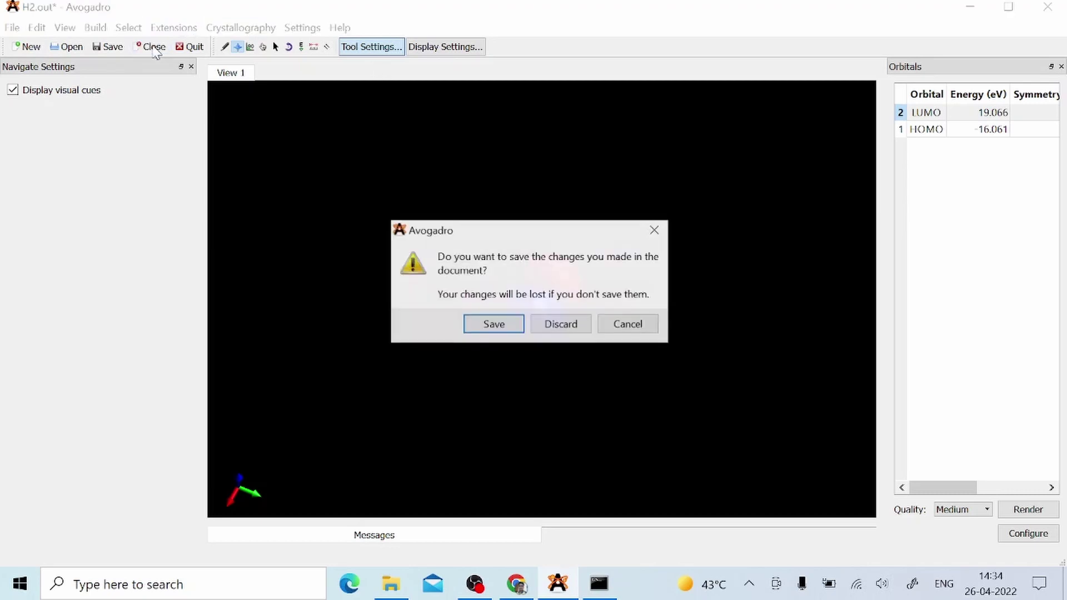
{"action": "left_click", "coordinate": [560, 325]}
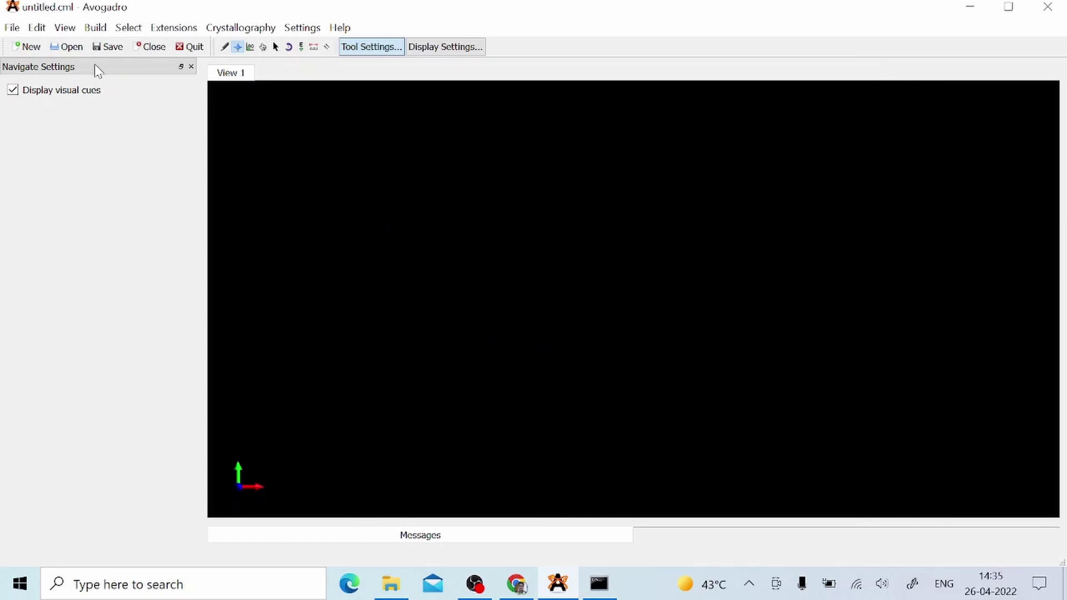
- Draw a nitrogen molecule from two nitrogen atoms joined by a multiple bond
{"action": "left_click", "coordinate": [225, 47]}
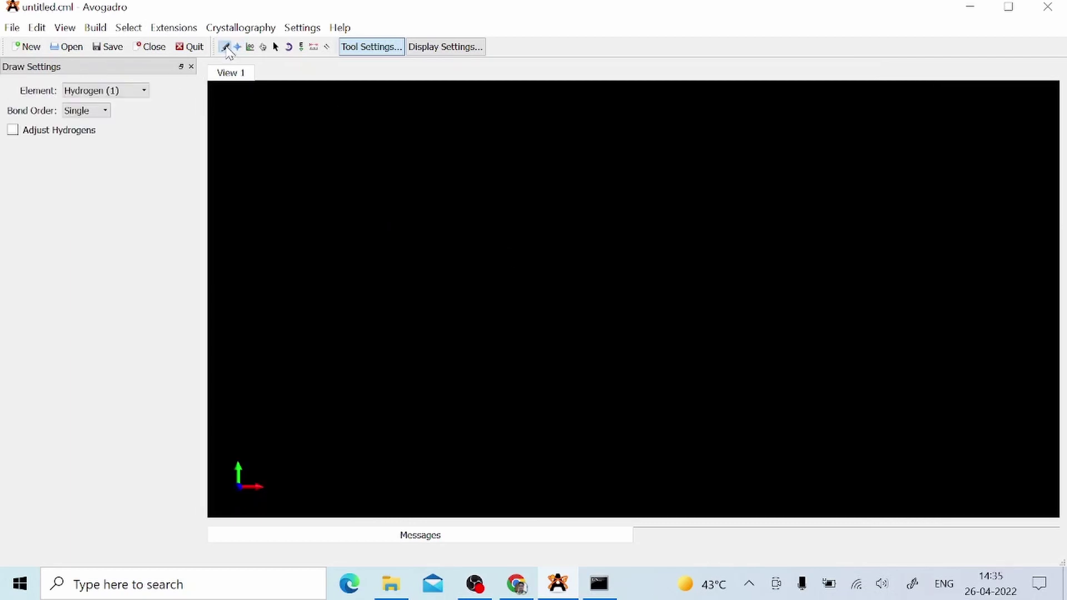
{"action": "left_click", "coordinate": [142, 91]}
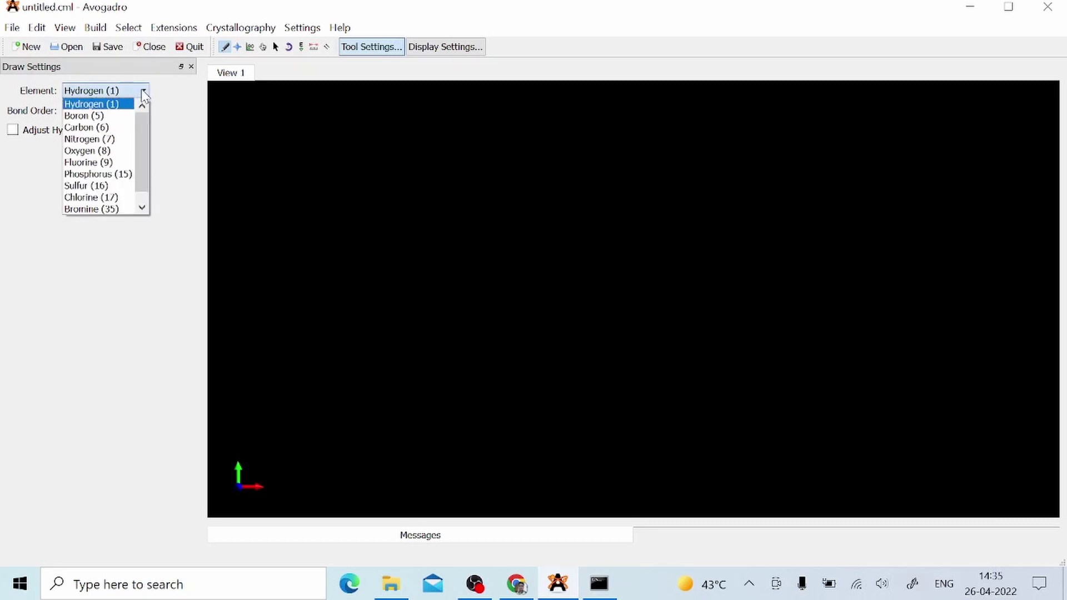
{"action": "left_click", "coordinate": [96, 140]}
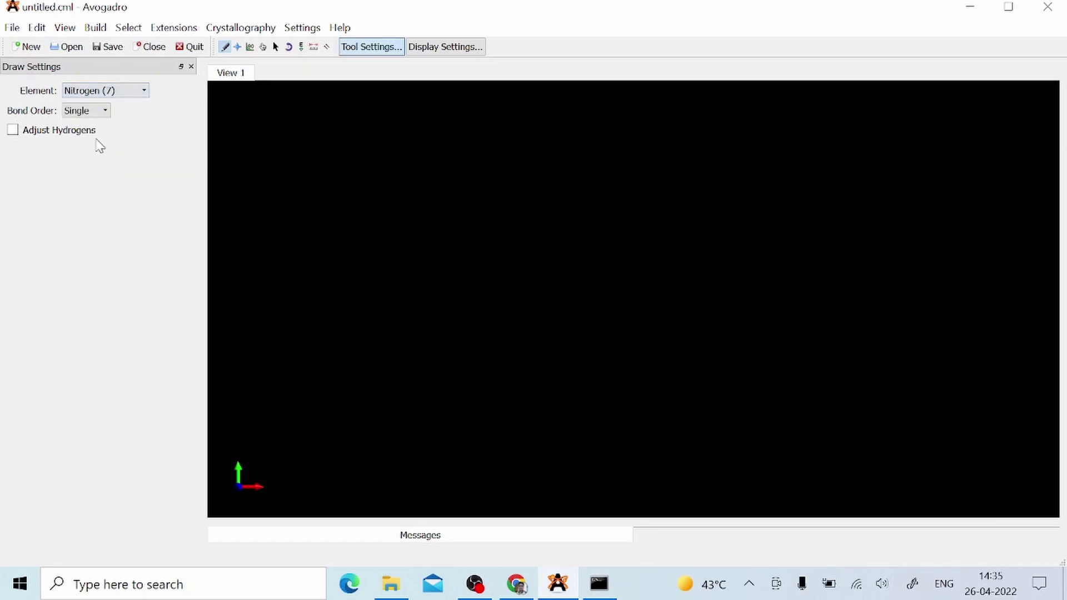
{"action": "left_click", "coordinate": [465, 255]}
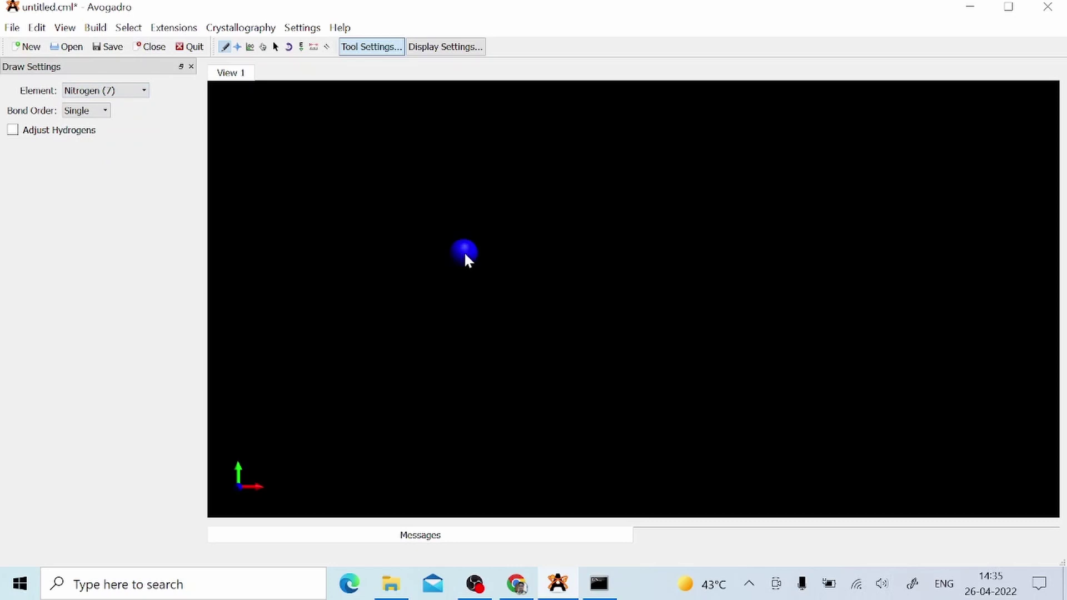
{"action": "left_click_drag", "start_coordinate": [540, 257], "coordinate": [543, 257]}
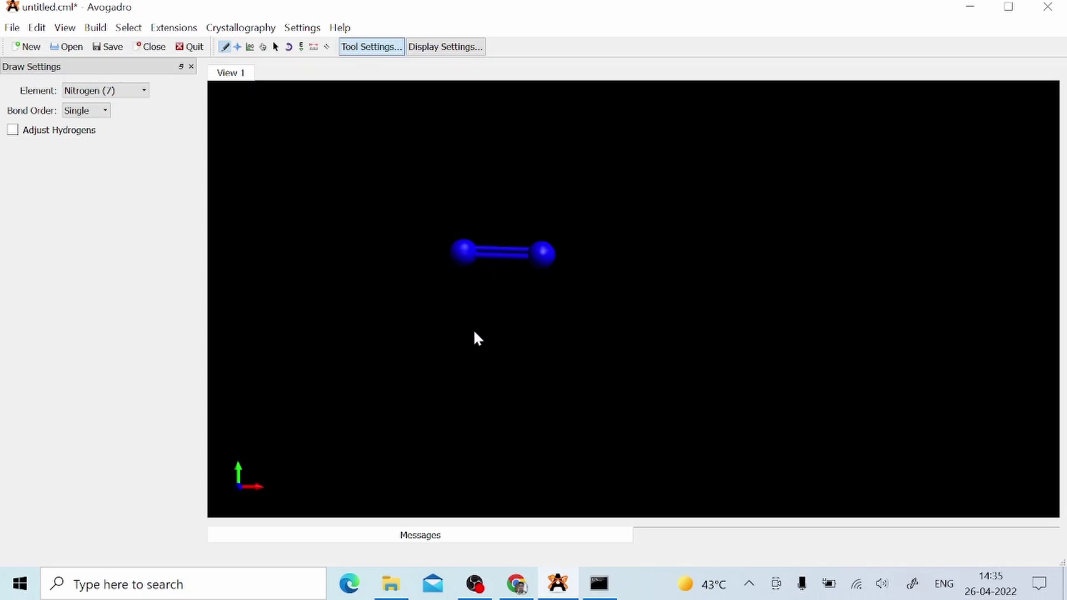
- Auto-optimize the nitrogen molecule's geometry with the UFF force field and Steepest Descent algorithm, and stop the optimization
{"action": "left_click", "coordinate": [238, 49]}
{"action": "left_click_drag", "start_coordinate": [403, 216], "coordinate": [446, 309]}
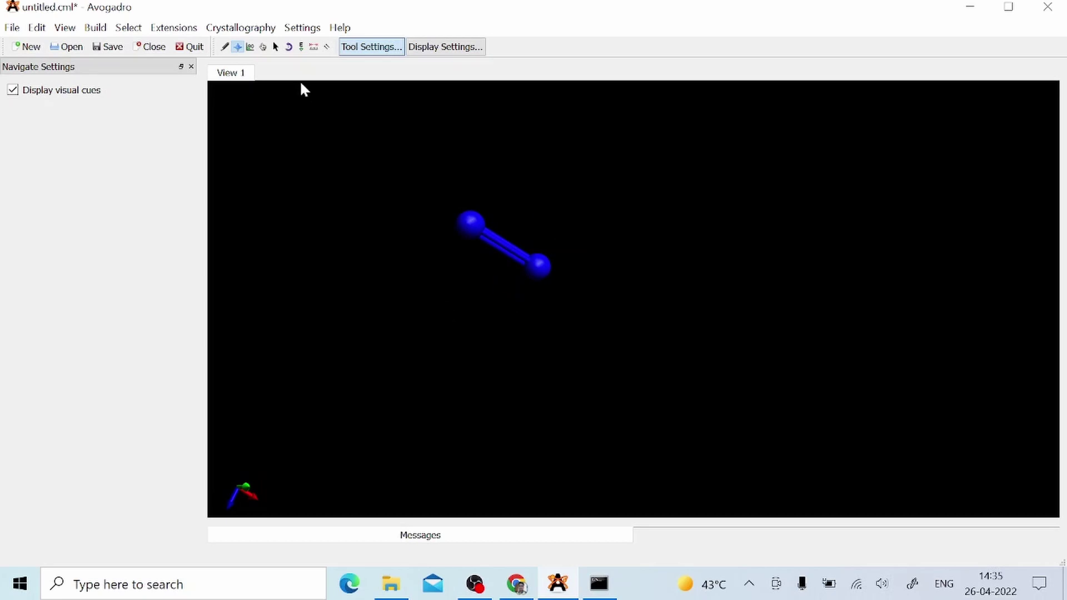
{"action": "left_click", "coordinate": [301, 47]}
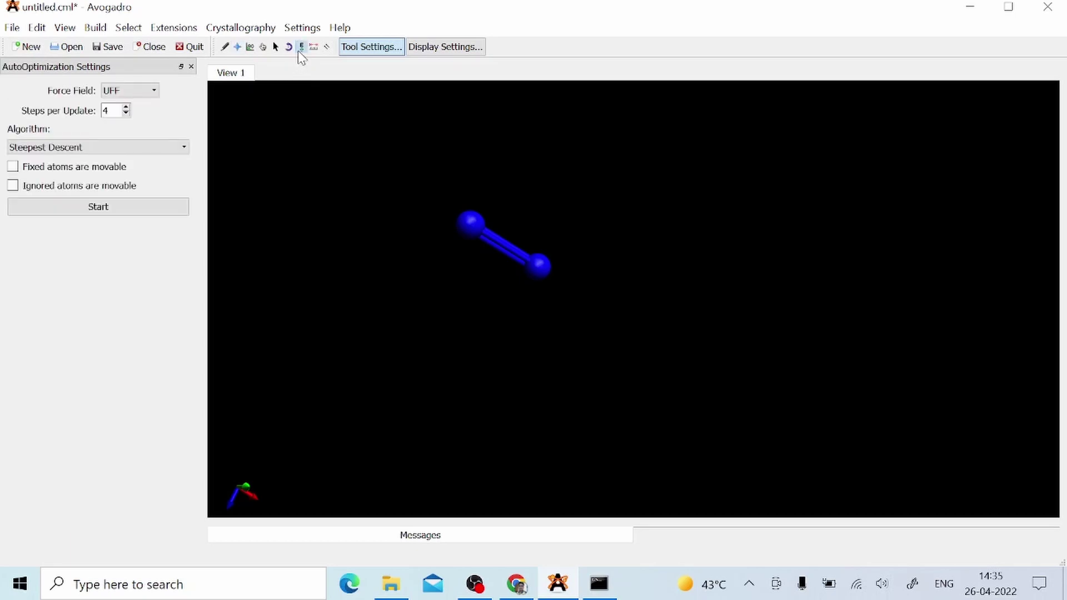
{"action": "left_click", "coordinate": [99, 207]}
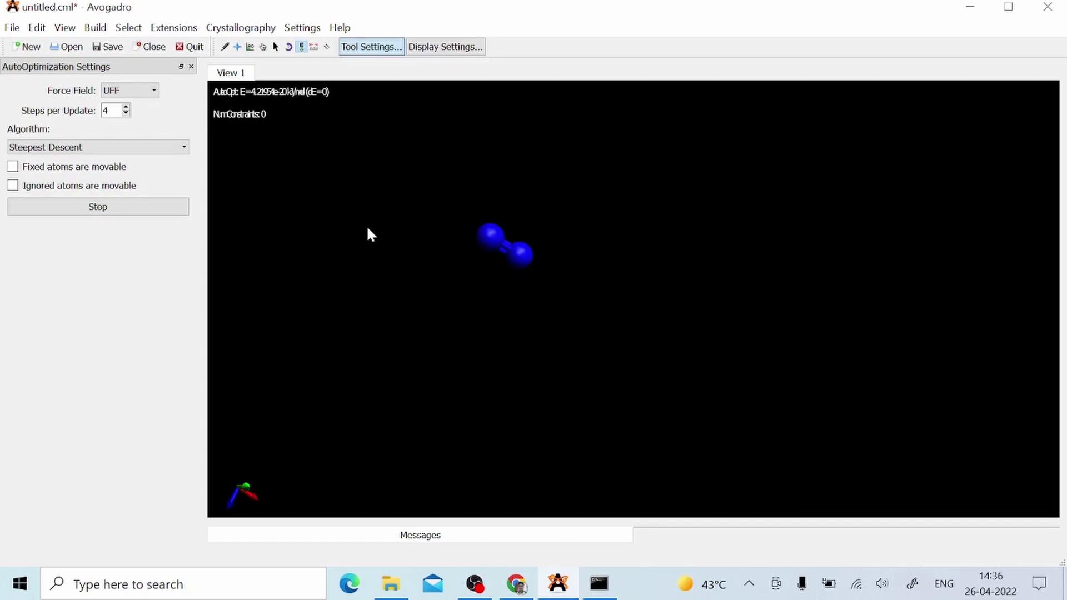
{"action": "left_click", "coordinate": [111, 213]}
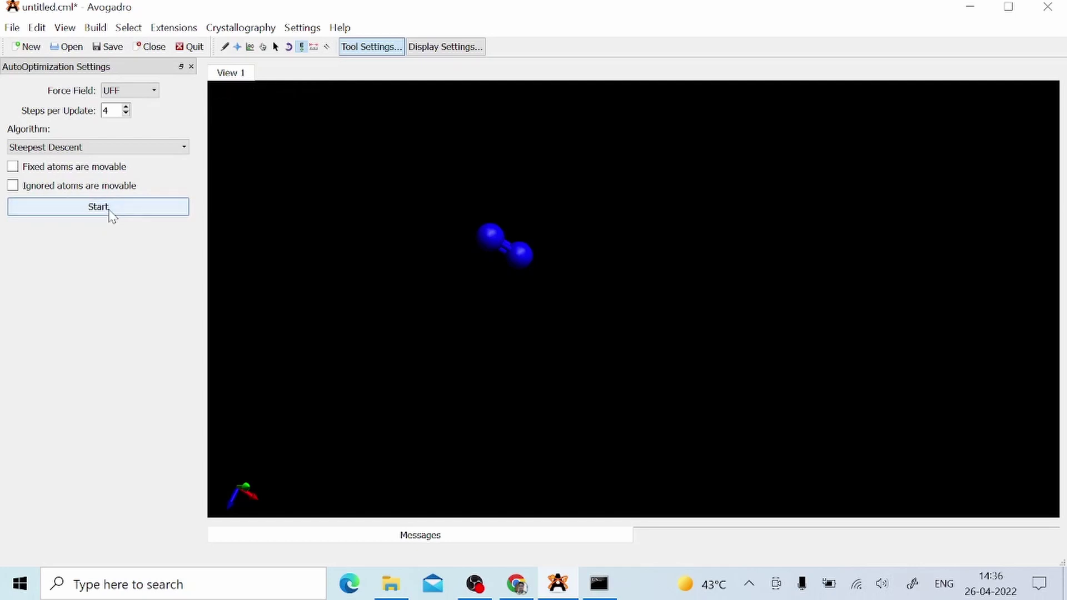
- Open the Orca input parameters for the nitrogen molecule, overriding the old preview, and set the comment to "Molecular orbital of N2"
{"action": "left_click", "coordinate": [165, 29]}
{"action": "mouse_move", "coordinate": [205, 325]}
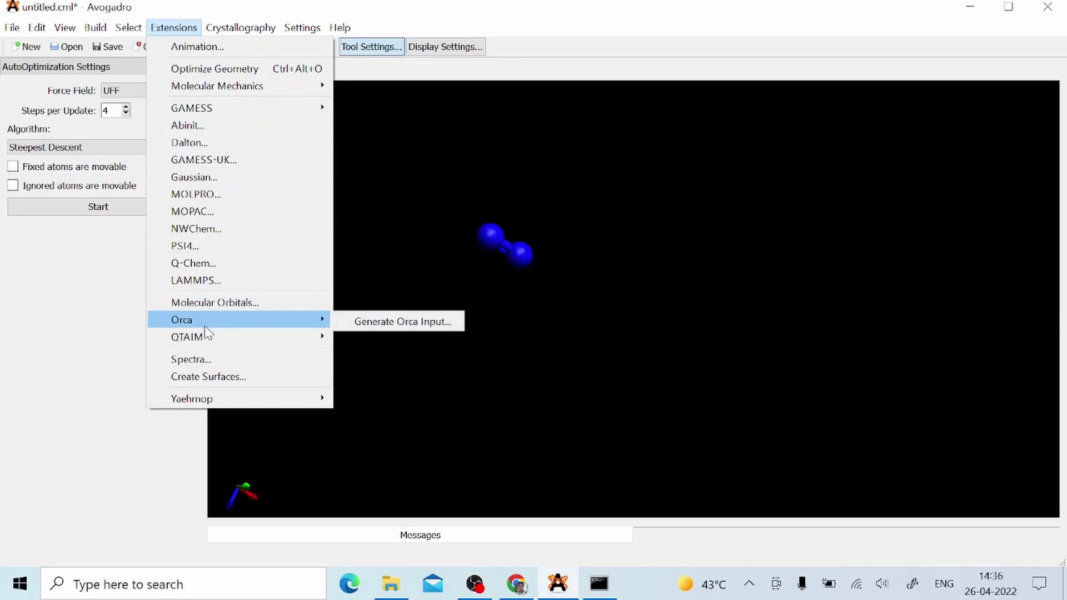
{"action": "left_click", "coordinate": [357, 321]}
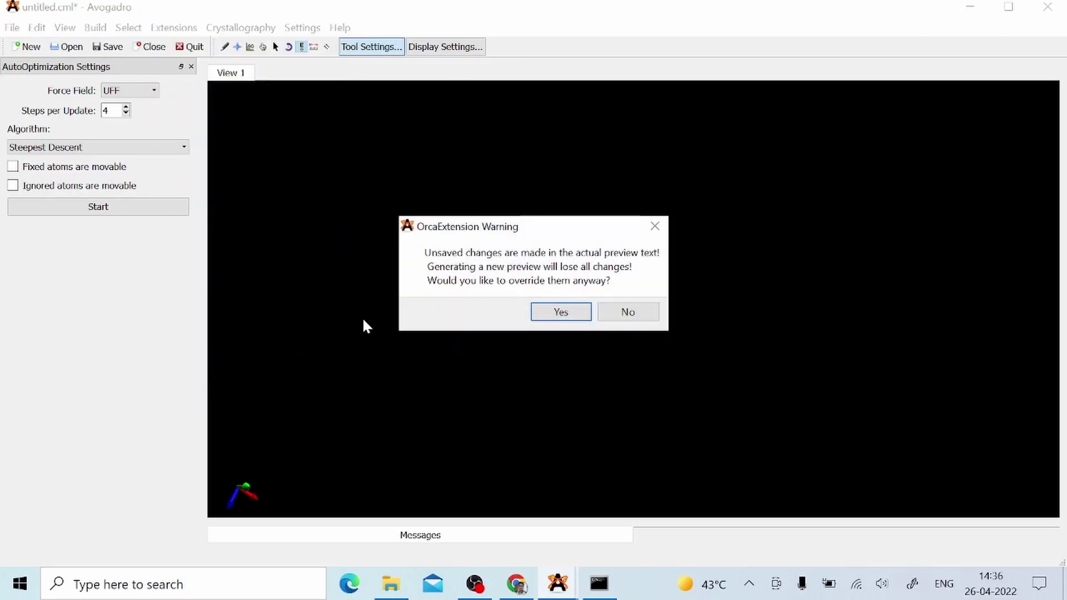
{"action": "left_click", "coordinate": [568, 316]}
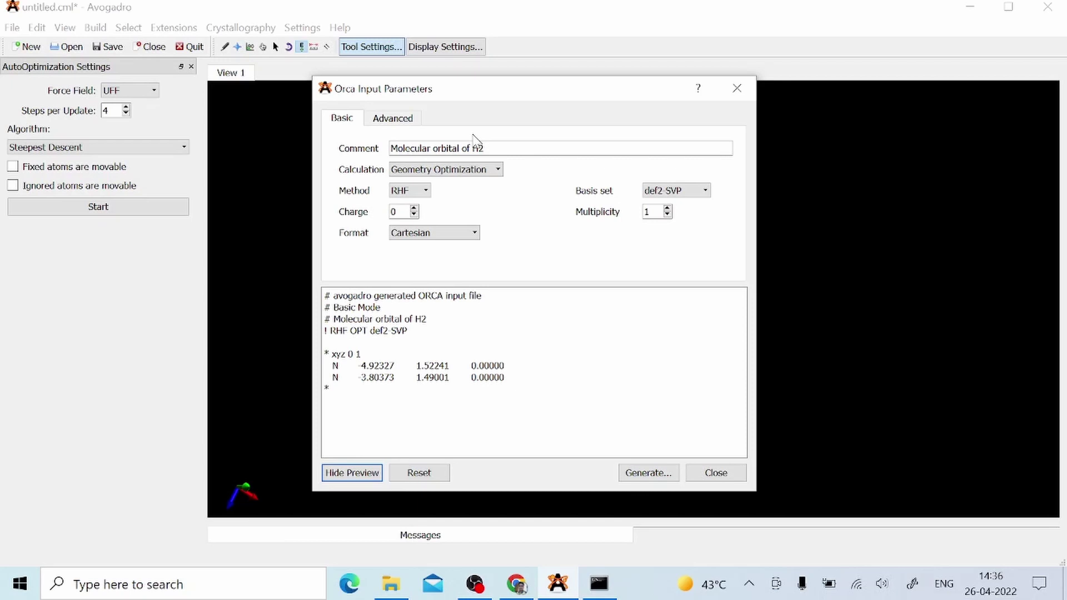
{"action": "left_click", "coordinate": [478, 151]}
{"action": "key", "text": "BackSpace"}
{"action": "type", "text": "N"}
- Replace the def2-SVP basis set in the ORCA input preview with STO-3G and add a "!Normalprint" line below it
{"action": "left_click_drag", "start_coordinate": [370, 331], "coordinate": [415, 331]}
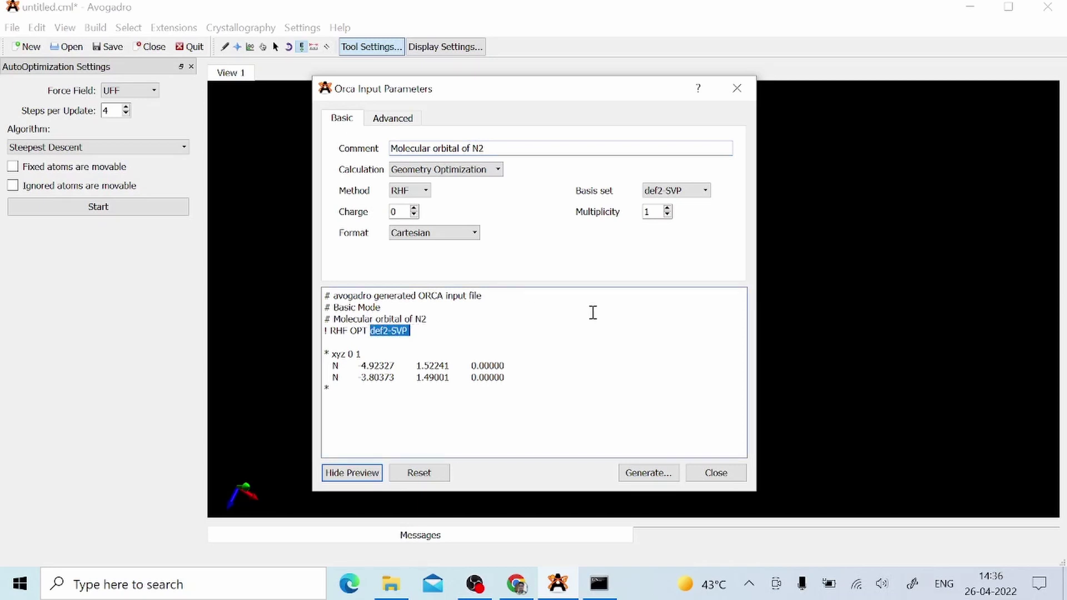
{"action": "type", "text": "STO-3G"}
{"action": "key", "text": "Return"}
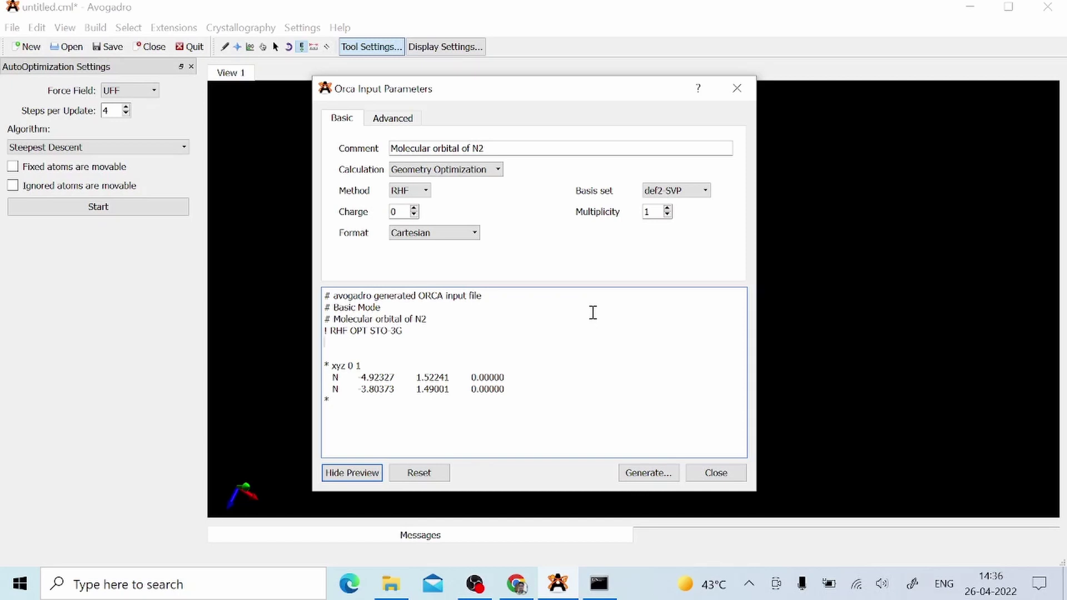
{"action": "type", "text": "!Normalprint"}
{"action": "key", "text": "Return"}
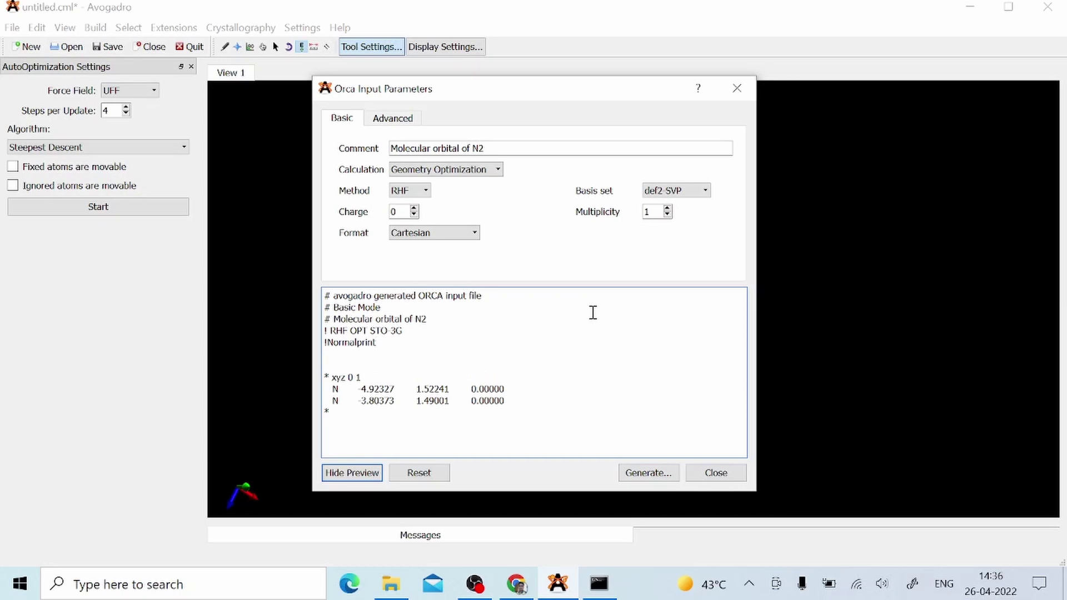
- Add an output block to the ORCA input with the lines "%output", "Print[P_Basis]2", "Print[P_MOs]1" and "end"
{"action": "type", "text": "%output"}
{"action": "key", "text": "Return"}
{"action": "type", "text": "Print"}
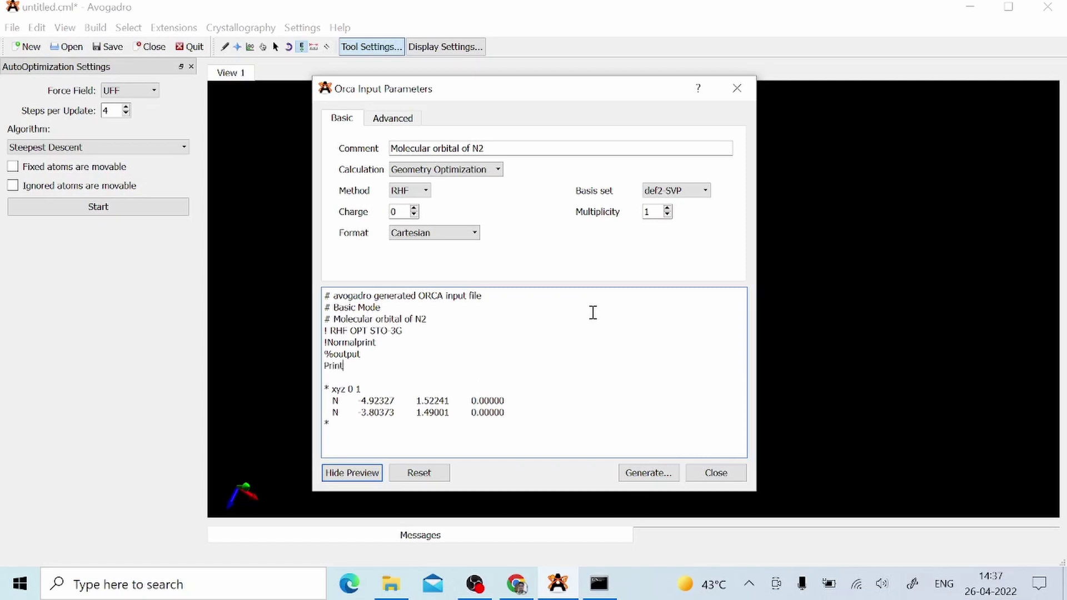
{"action": "type", "text": "[P_Basis]2"}
{"action": "key", "text": "Return"}
{"action": "type", "text": "Print"}
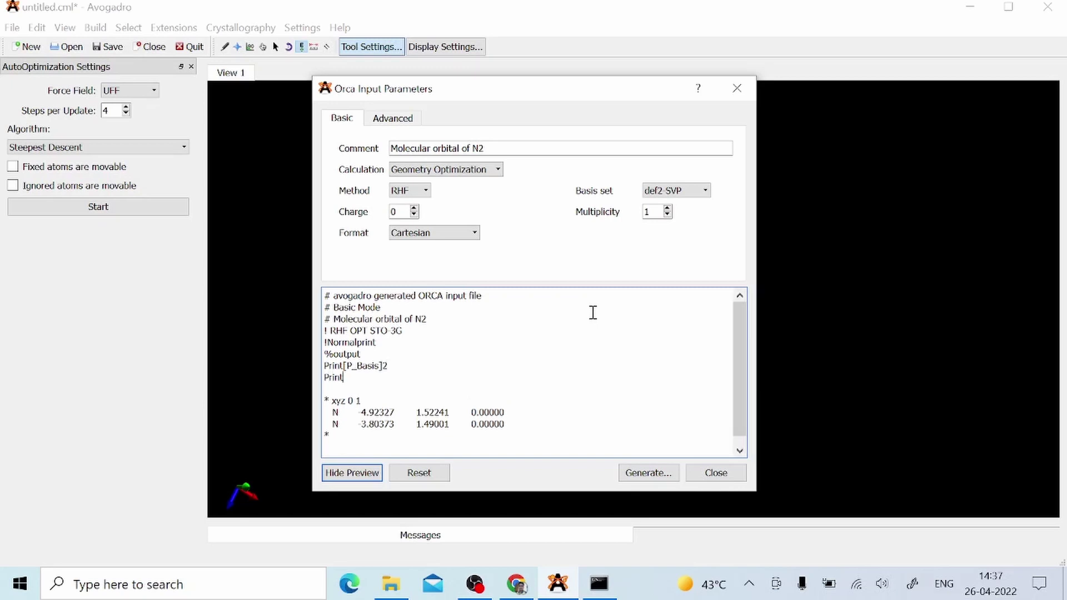
{"action": "type", "text": "[P_MOs]1"}
{"action": "key", "text": "Return"}
{"action": "type", "text": "end"}
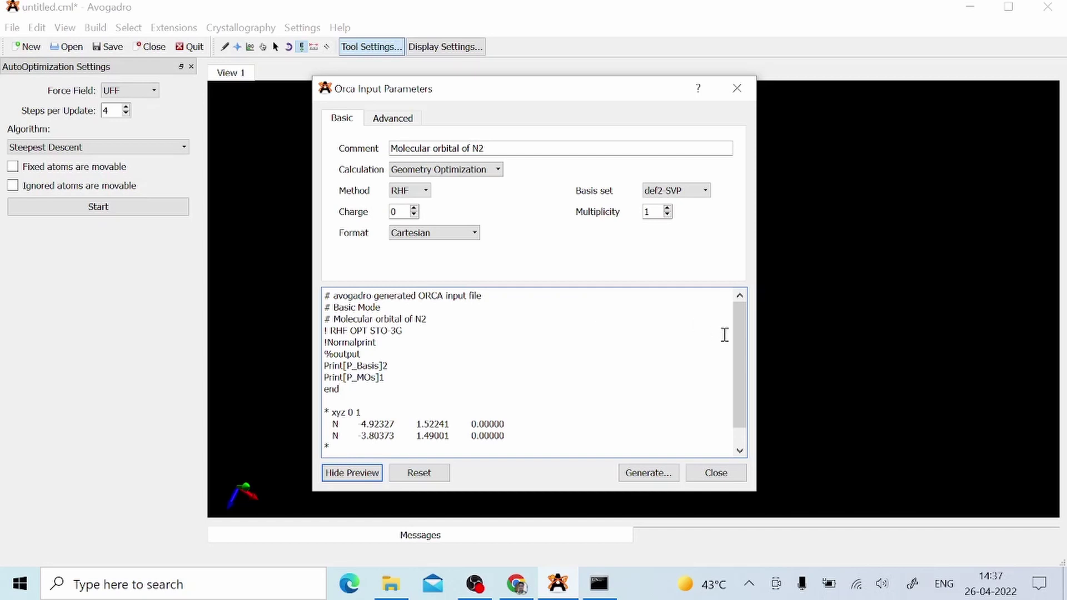
- Generate the input deck, and create and open a new Desktop folder named N2 as its save location
{"action": "left_click_drag", "start_coordinate": [741, 365], "coordinate": [748, 384]}
{"action": "left_click", "coordinate": [662, 475]}
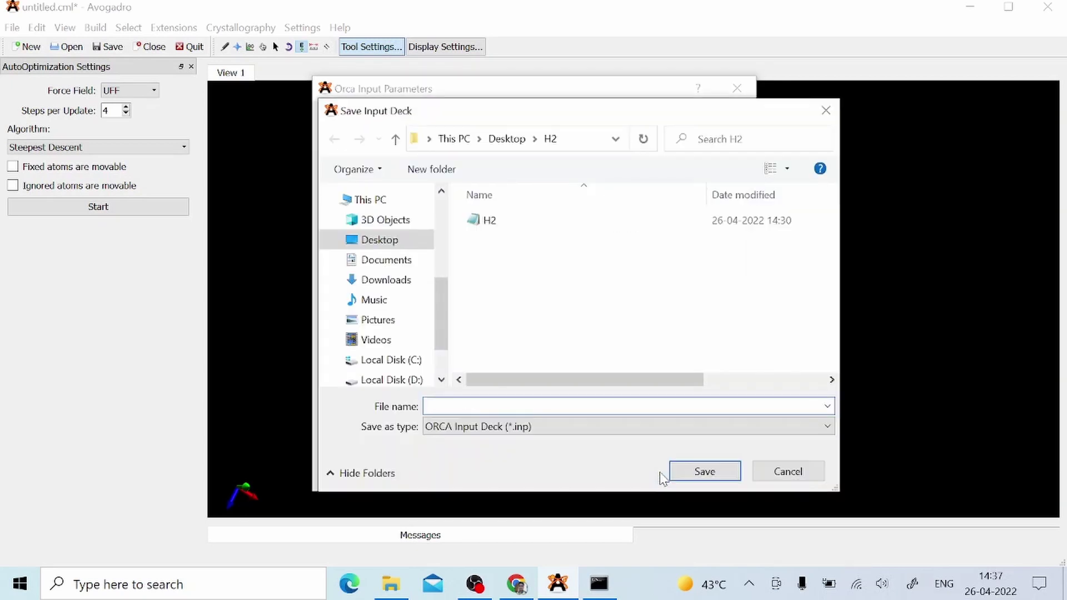
{"action": "left_click", "coordinate": [396, 143]}
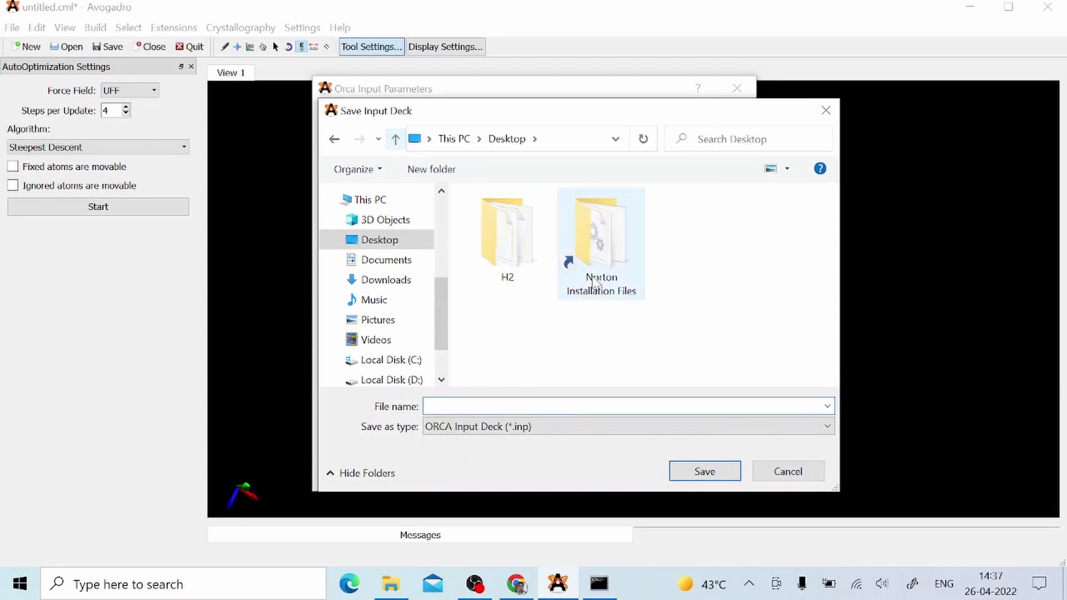
{"action": "left_click", "coordinate": [421, 173]}
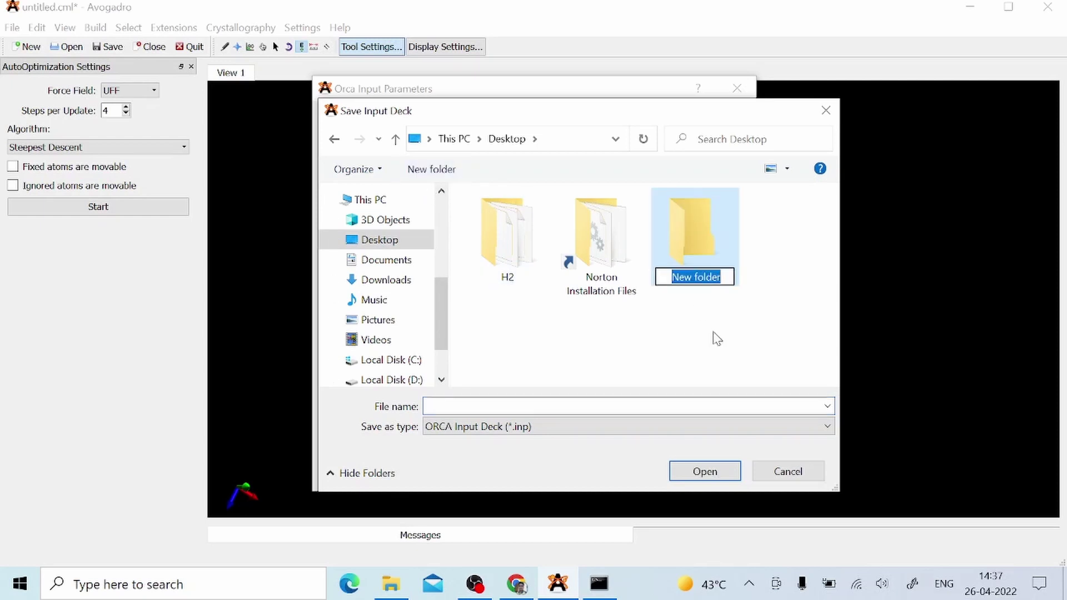
{"action": "type", "text": "N2"}
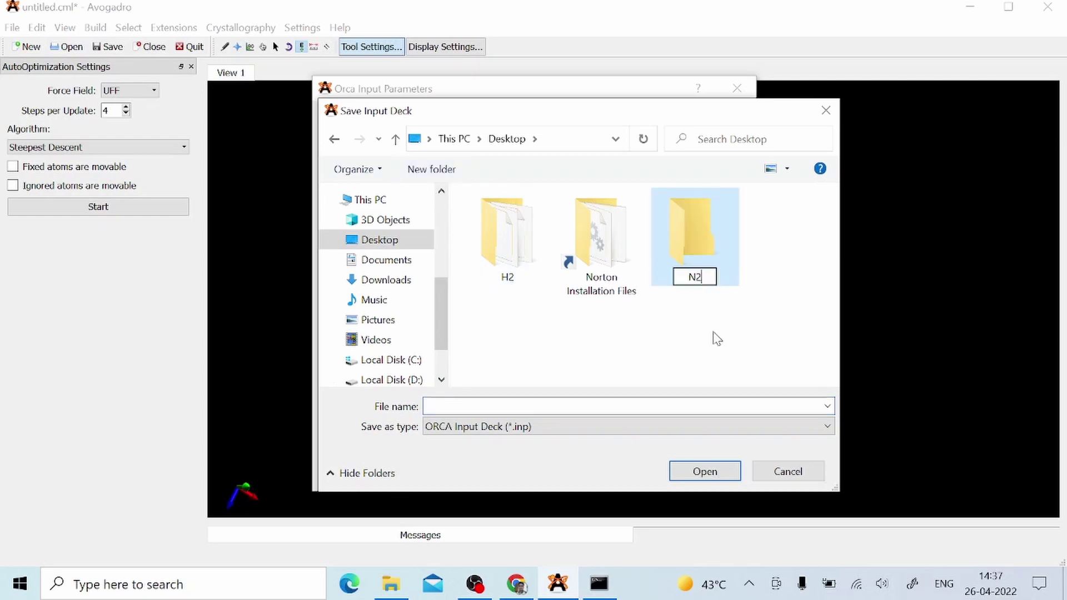
{"action": "key", "text": "Return"}
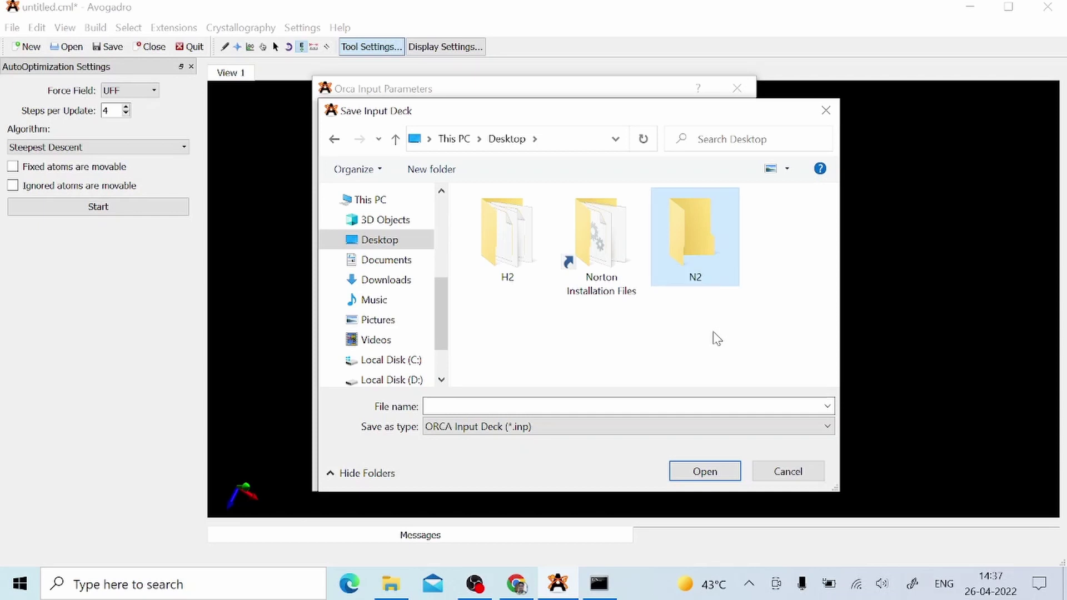
{"action": "left_click", "coordinate": [703, 472]}
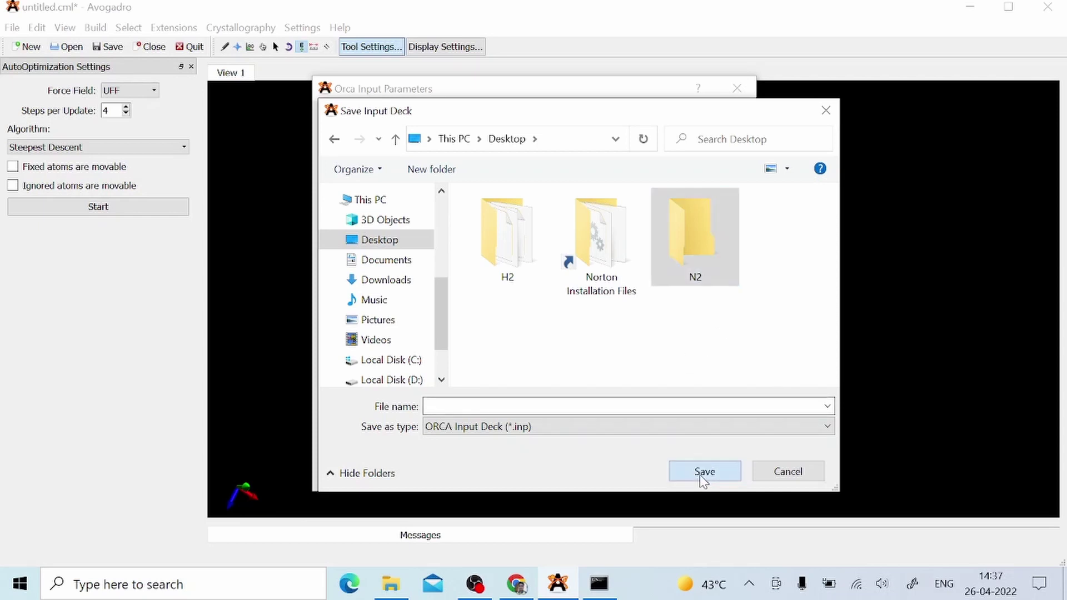
- Save the ORCA input deck as N2 in the N2 folder and close the Orca input parameters
{"action": "left_click", "coordinate": [448, 406]}
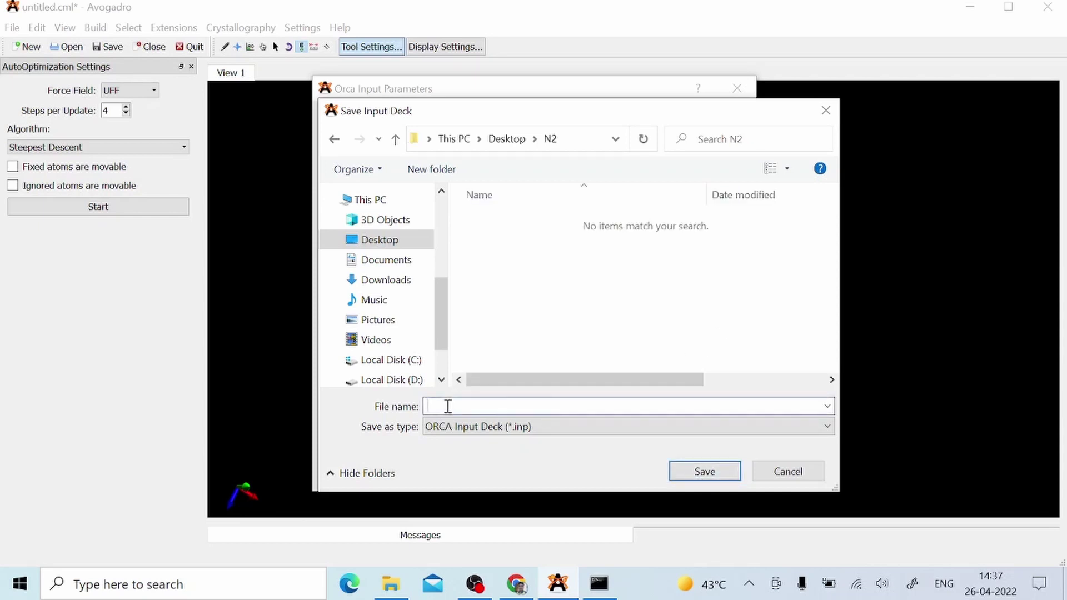
{"action": "type", "text": "N2"}
{"action": "left_click", "coordinate": [697, 477]}
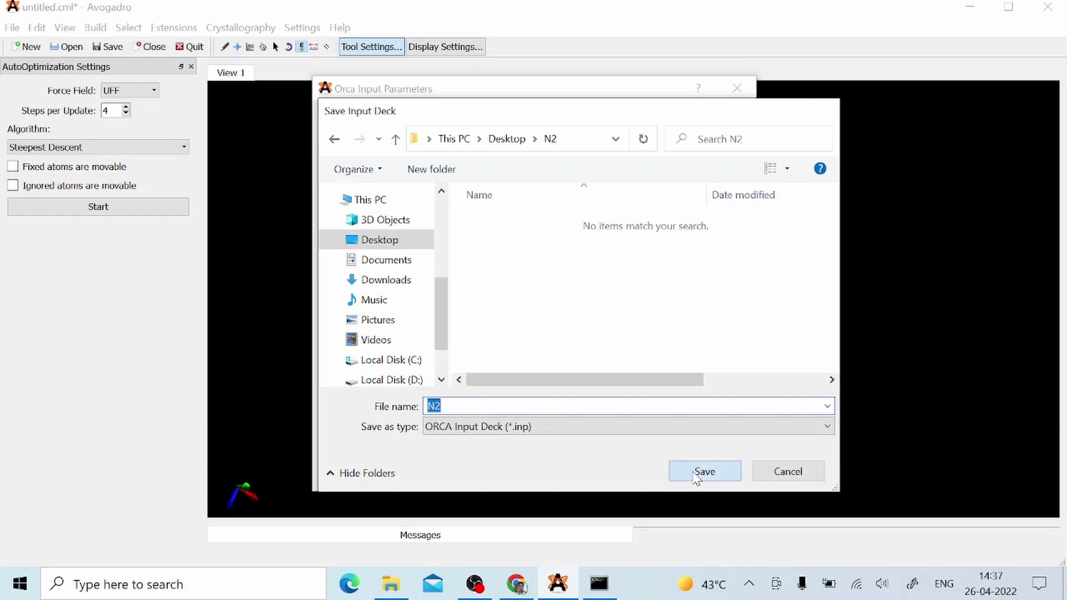
{"action": "left_click", "coordinate": [711, 475]}
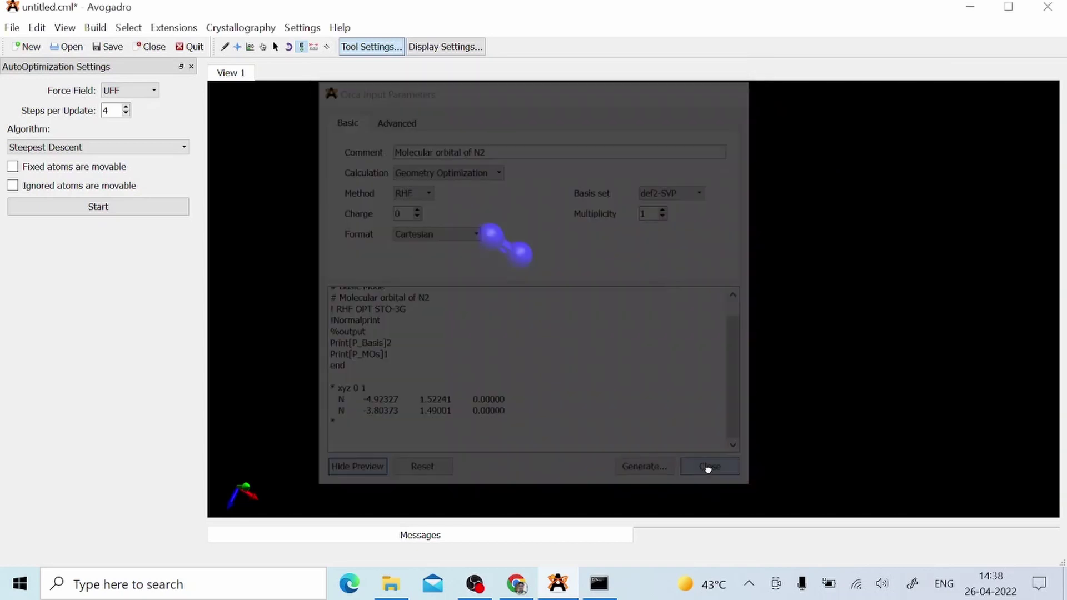
- Close the nitrogen document, discarding its changes, and minimize Avogadro
{"action": "left_click", "coordinate": [143, 49]}
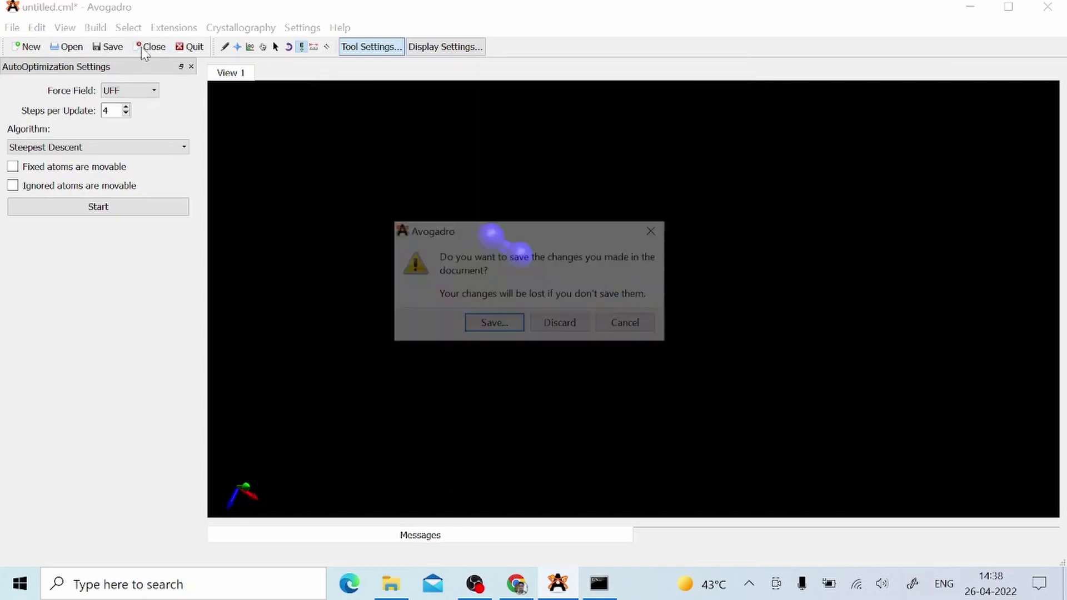
{"action": "left_click", "coordinate": [561, 327]}
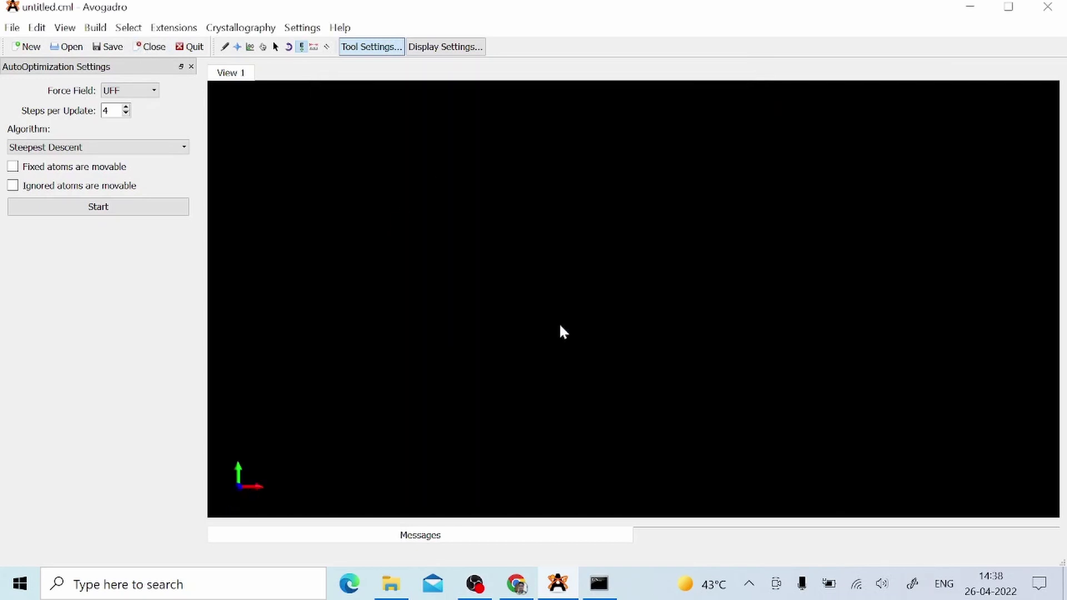
{"action": "left_click", "coordinate": [969, 7]}
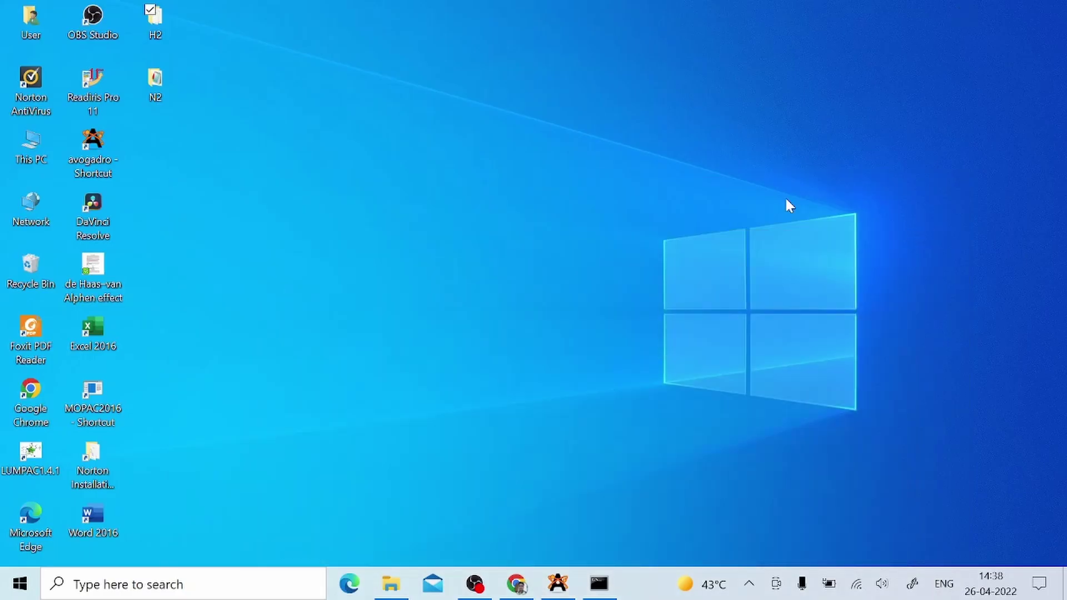
- Switch to Command Prompt and change the working directory from H2 to the Desktop's N2 folder
{"action": "left_click", "coordinate": [598, 584]}
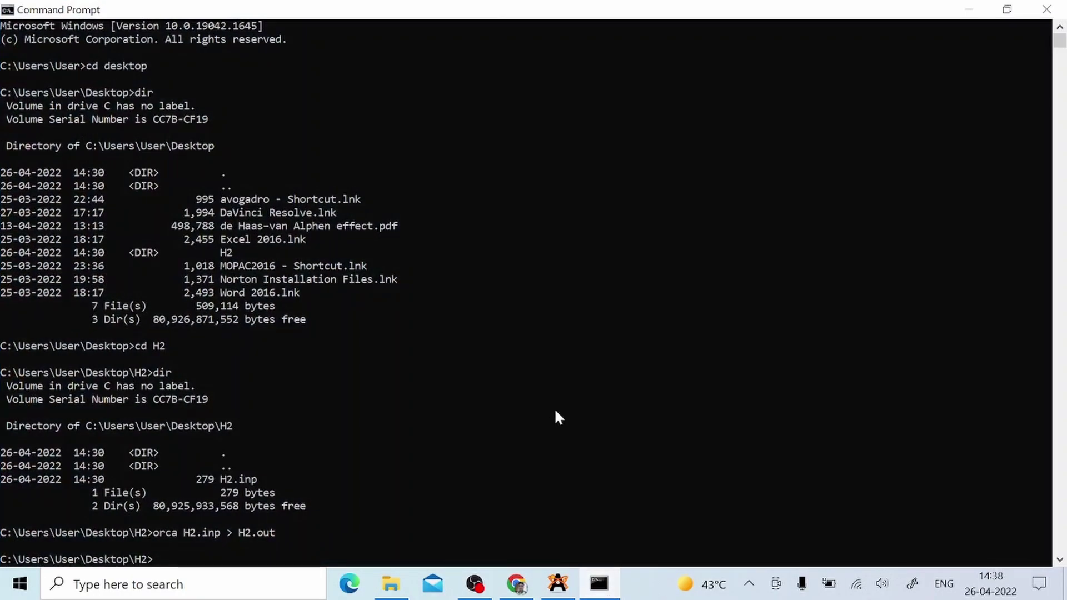
{"action": "type", "text": "cd.."}
{"action": "key", "text": "Return"}
{"action": "type", "text": "cd"}
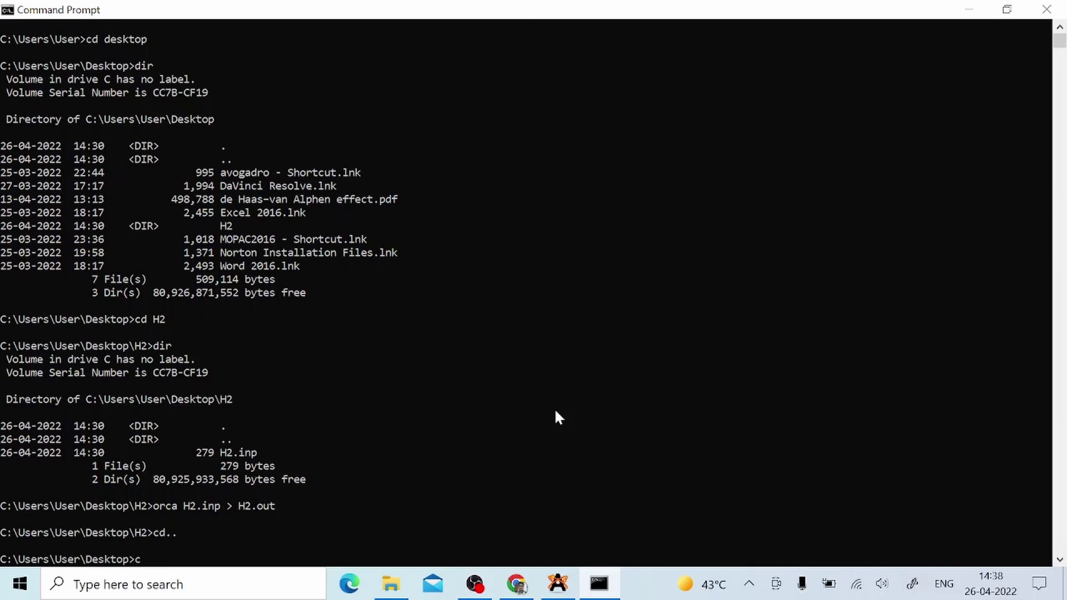
{"action": "type", "text": " N2"}
{"action": "key", "text": "Return"}
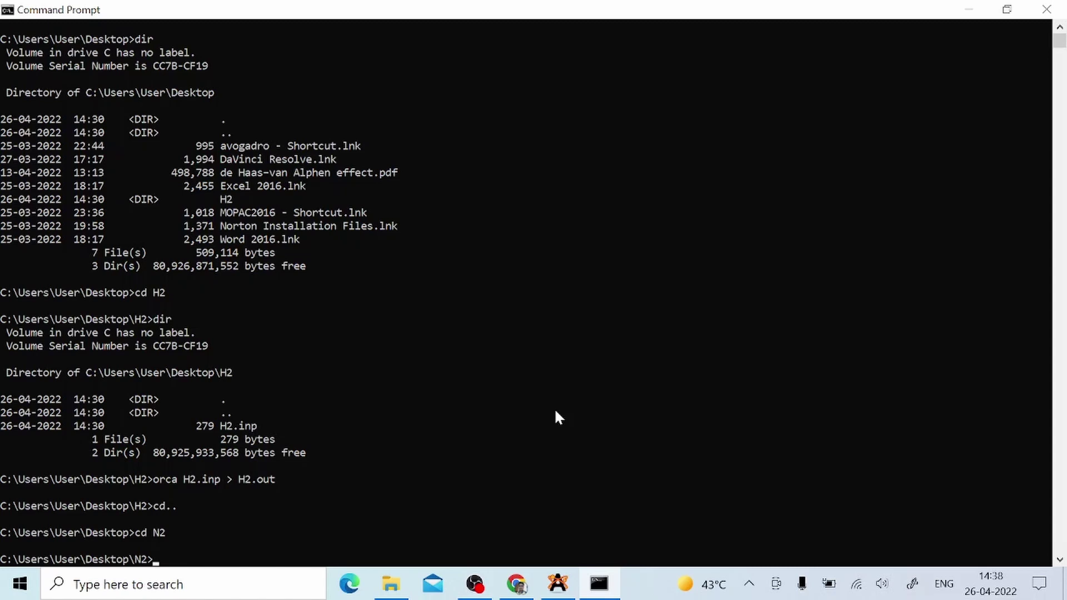
- Run ORCA on N2.inp with the output redirected to N2.out
{"action": "type", "text": "orca N2"}
{"action": "type", "text": ".inp > N2.out"}
{"action": "key", "text": "Return"}
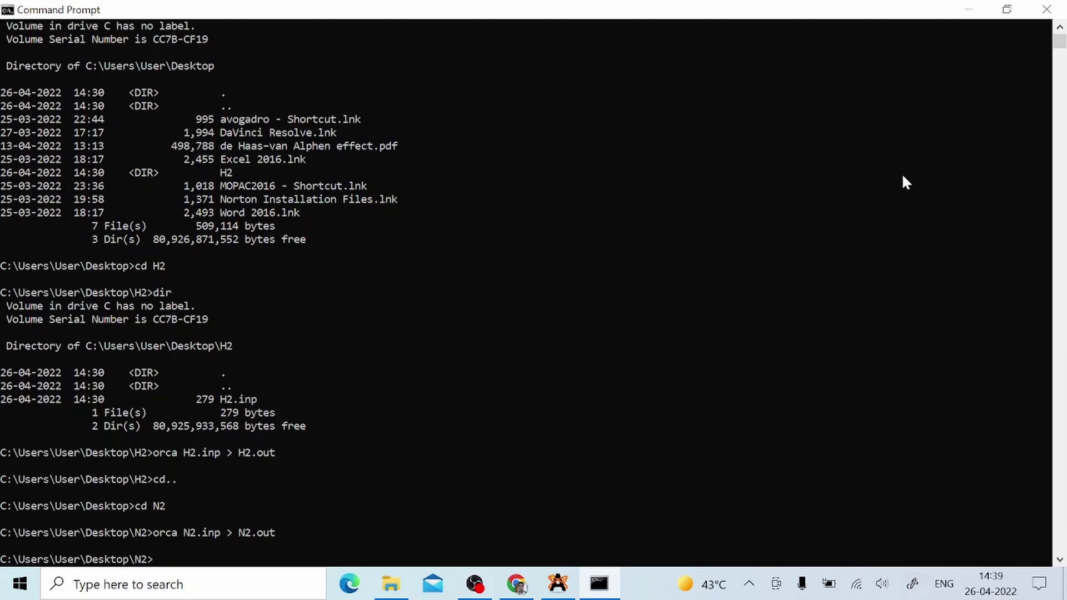
- Minimize Command Prompt and open the N2 folder from the desktop in a maximized window
{"action": "left_click", "coordinate": [970, 9]}
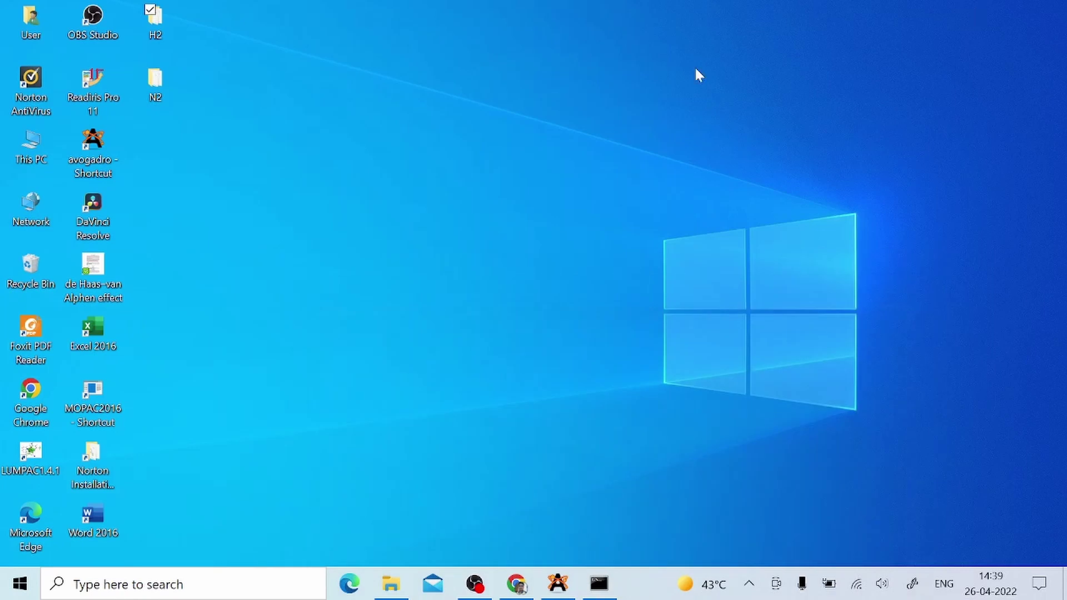
{"action": "double_click", "coordinate": [162, 75]}
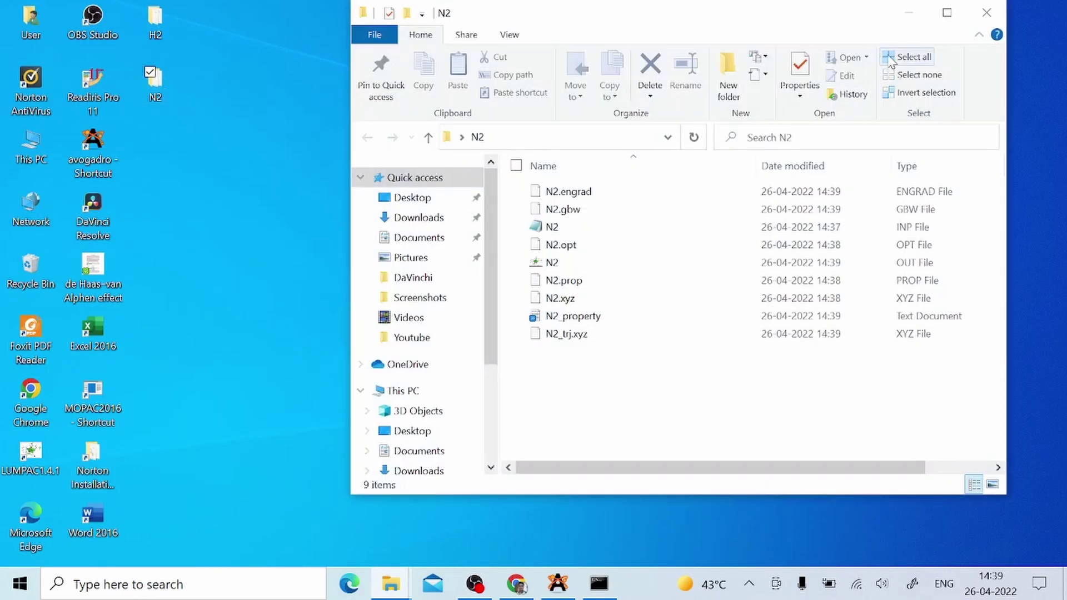
{"action": "left_click", "coordinate": [958, 14]}
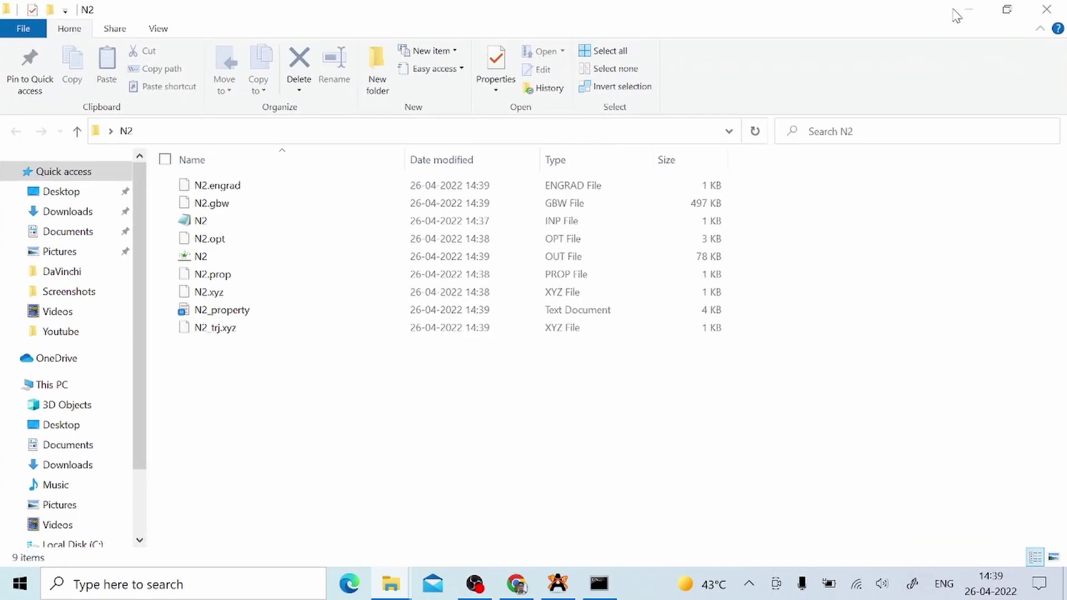